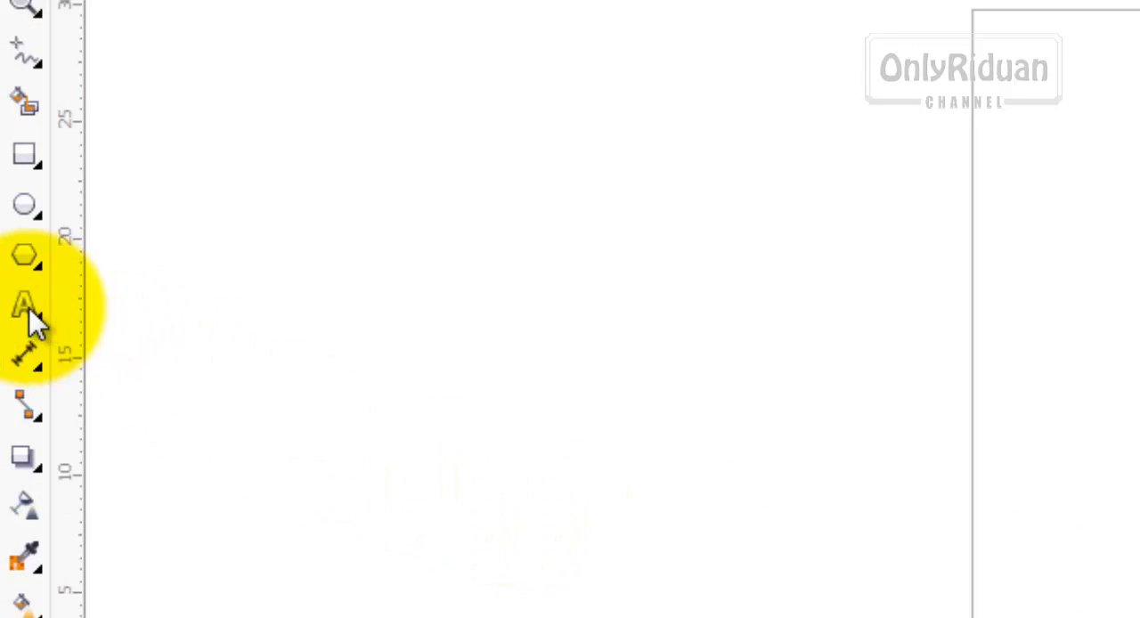
- Add the artistic text "CORELDRAW" in Arial 24 pt on the upper part of page 2
left_click(30, 310)
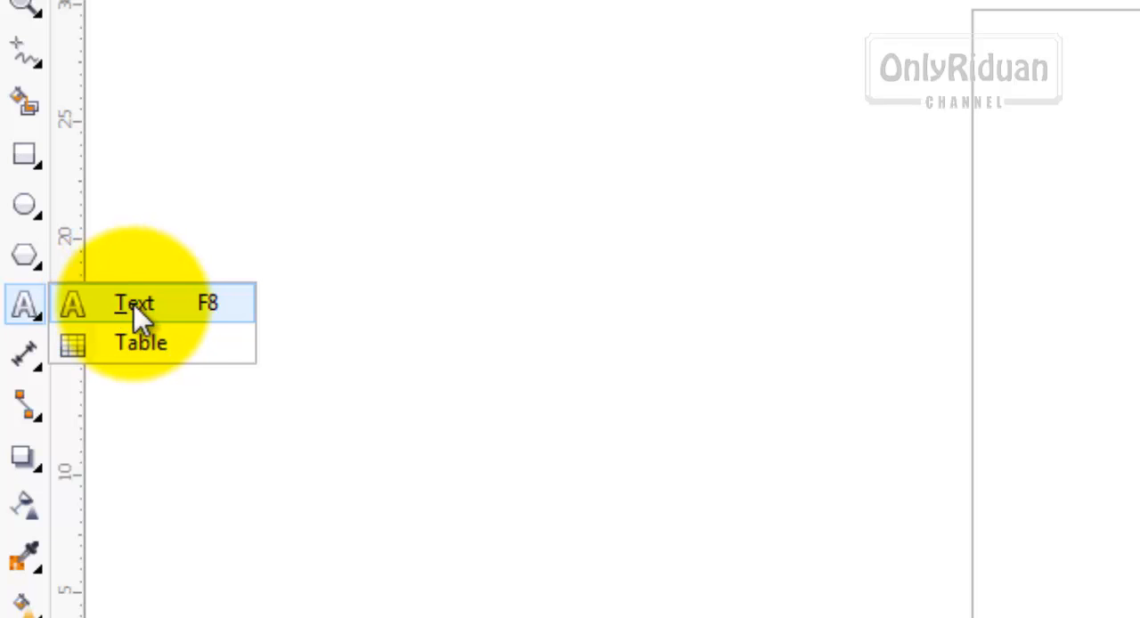
left_click(117, 301)
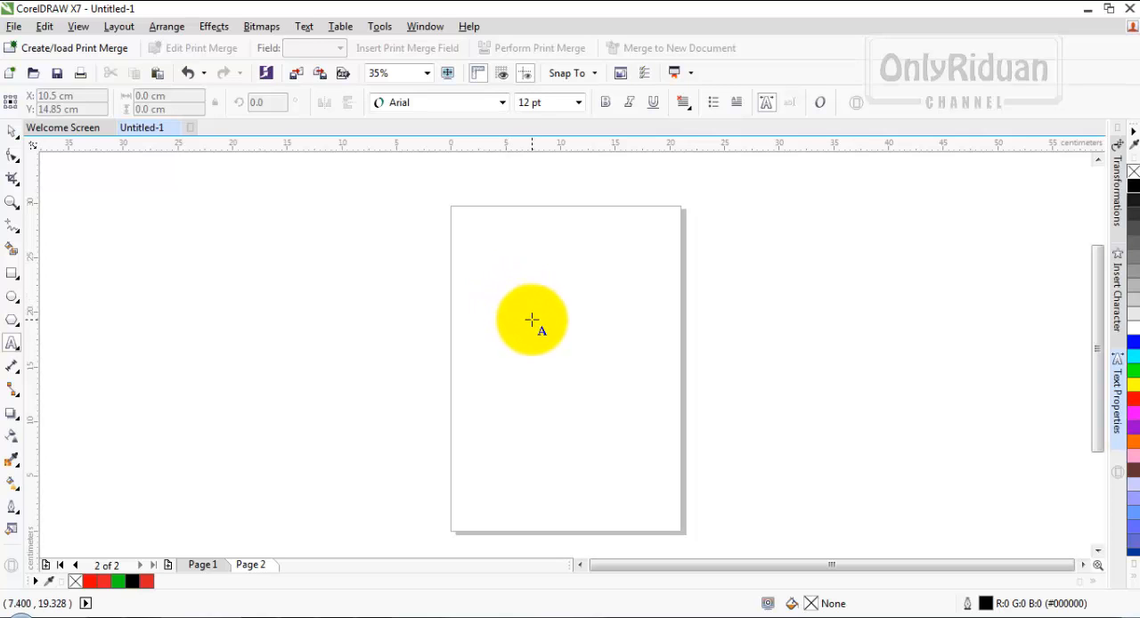
left_click(495, 275)
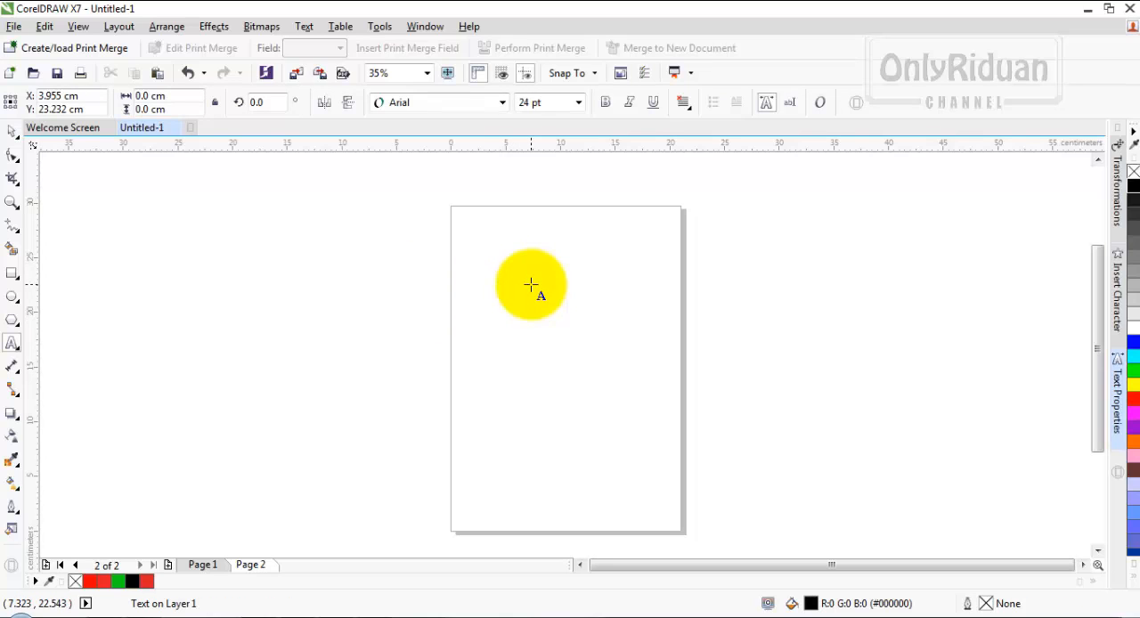
type("c")
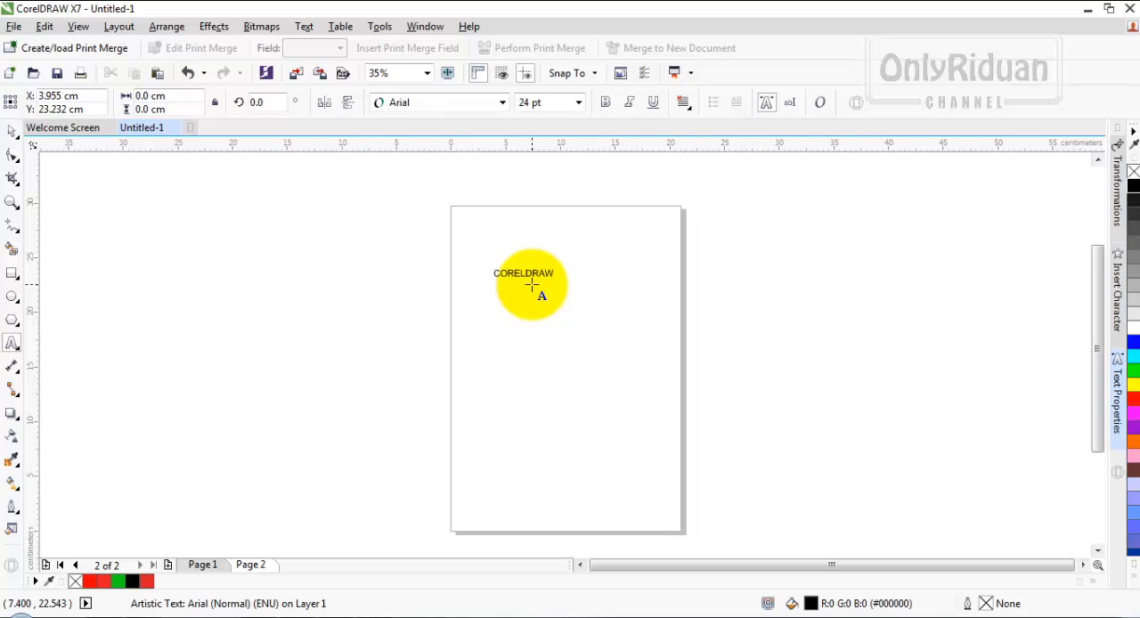
scroll(532, 284, "up", 2)
scroll(527, 268, "down", 1)
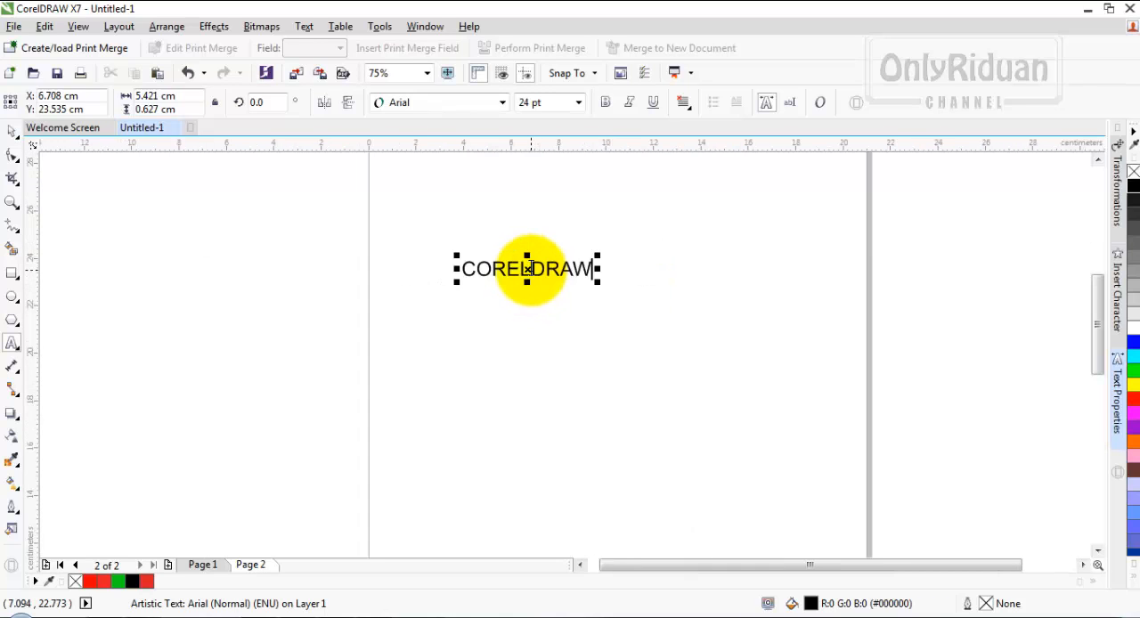
scroll(636, 300, "down", 1)
scroll(636, 300, "up", 1)
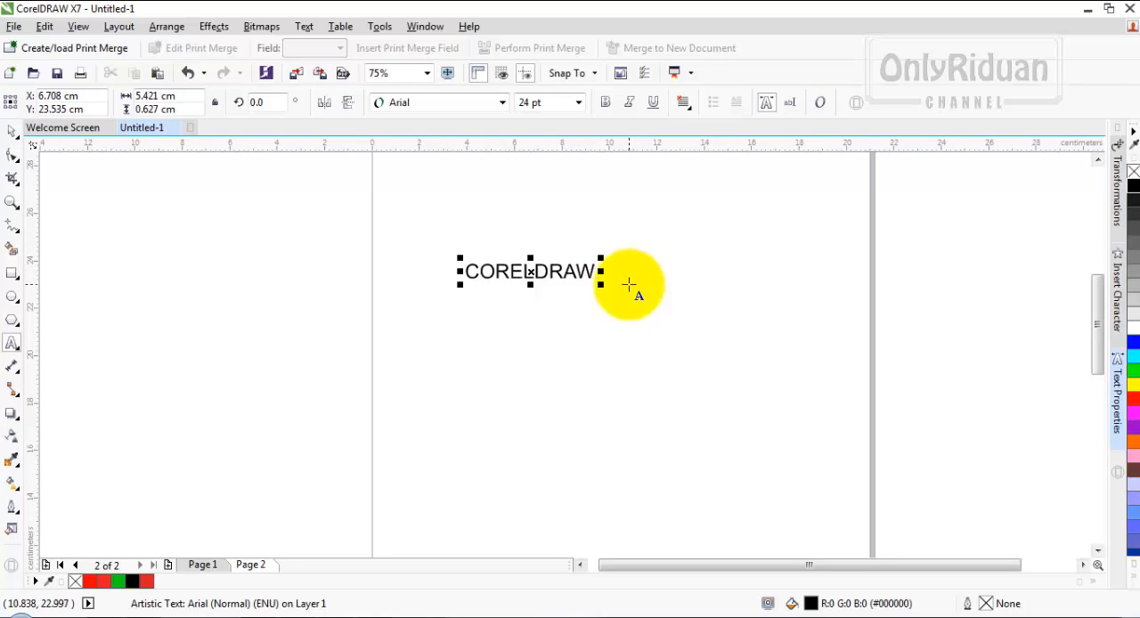
- Draw an empty paragraph text frame about 12.2 by 5 cm below the CORELDRAW text
scroll(1099, 322, "up", 1)
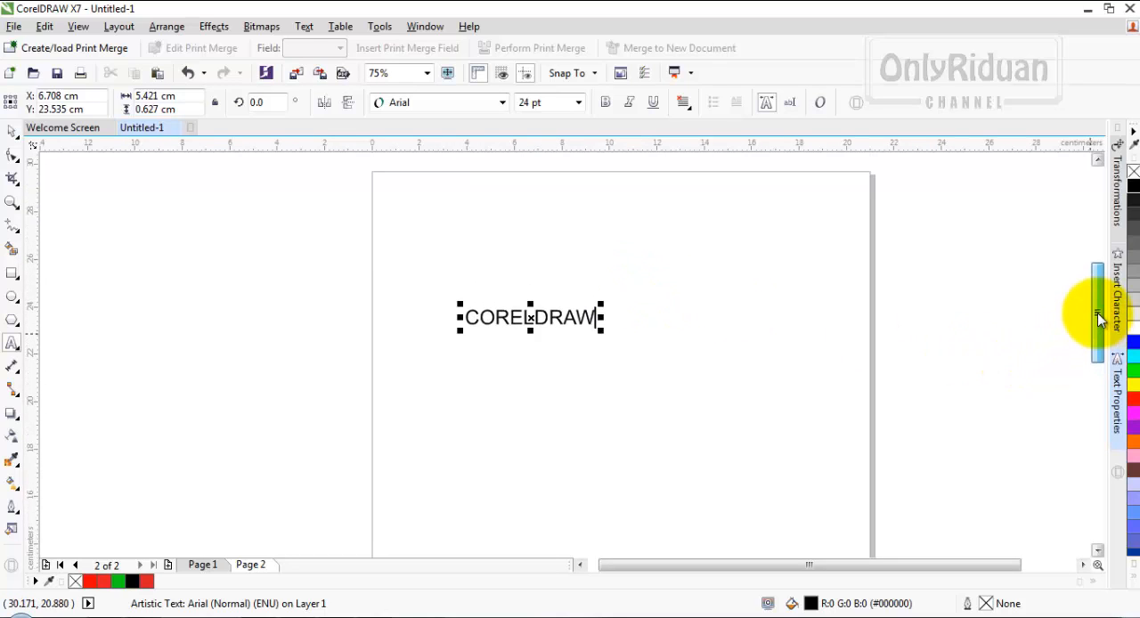
scroll(1098, 321, "down", 1)
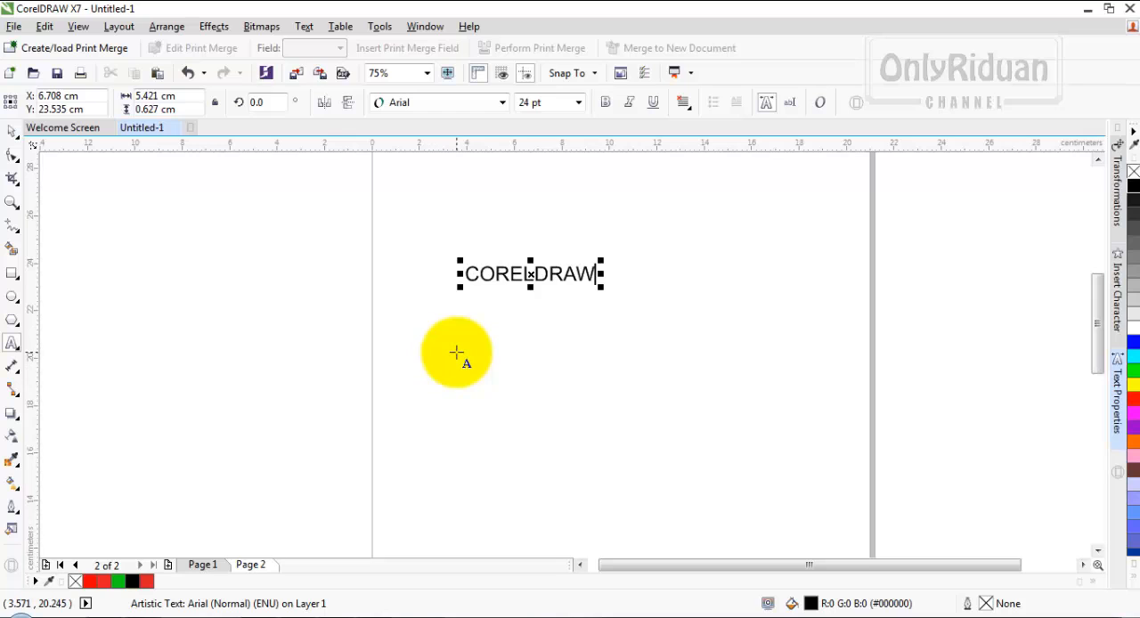
left_click_drag(449, 337, 737, 456)
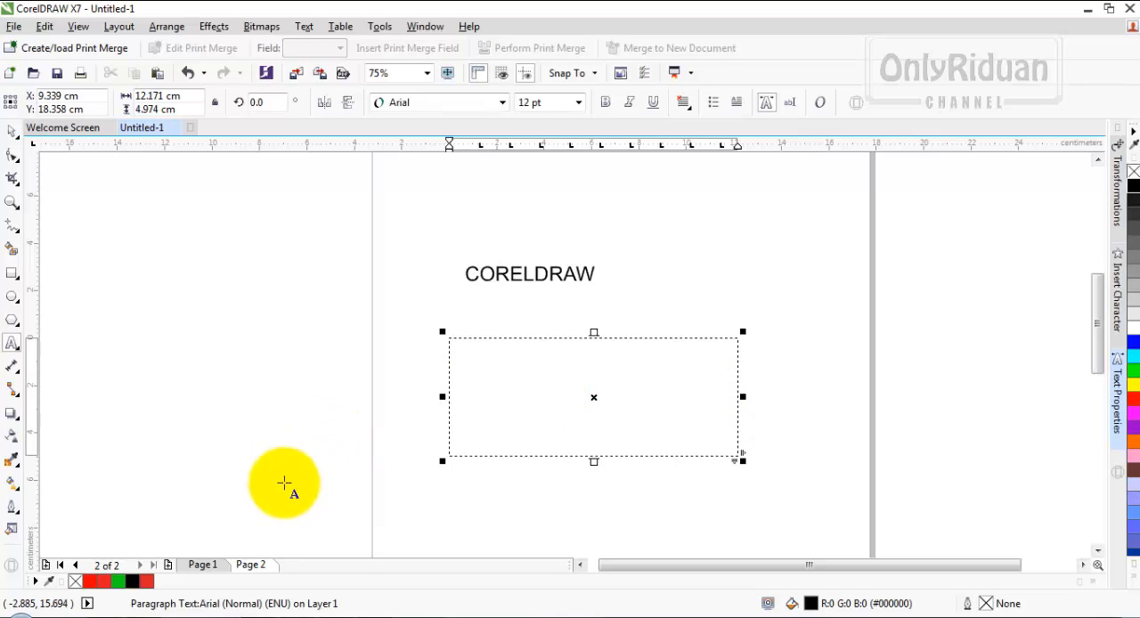
- Switch to Page 1, shift the BELAJAR DISAIN heading slightly down, and shift the paragraph frame slightly up and to the left
left_click(203, 564)
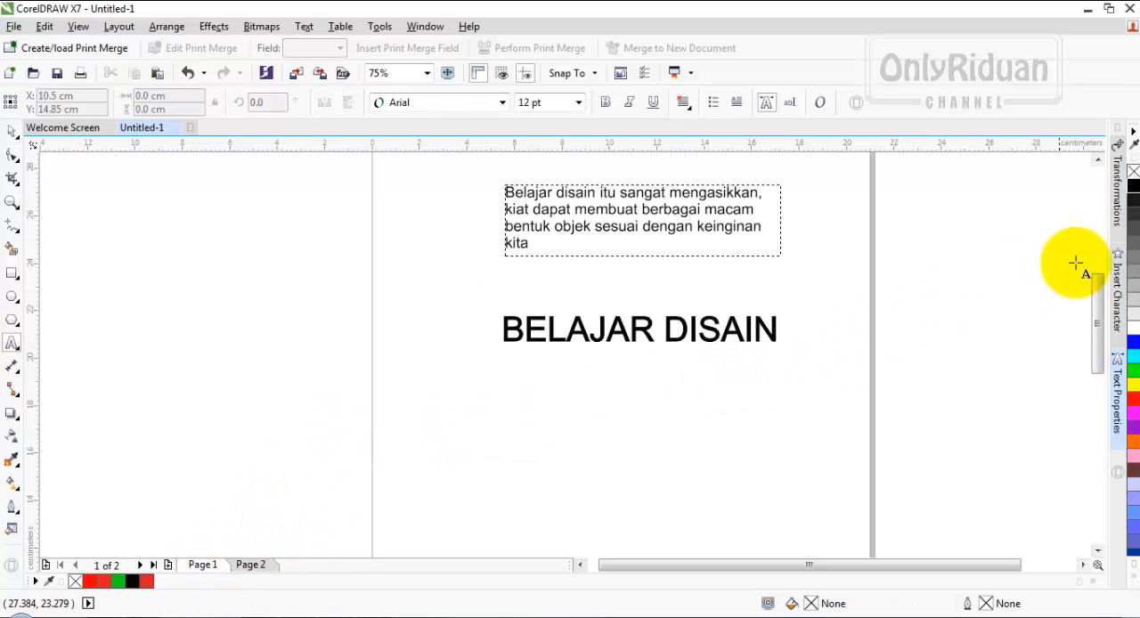
left_click_drag(1098, 282, 1100, 267)
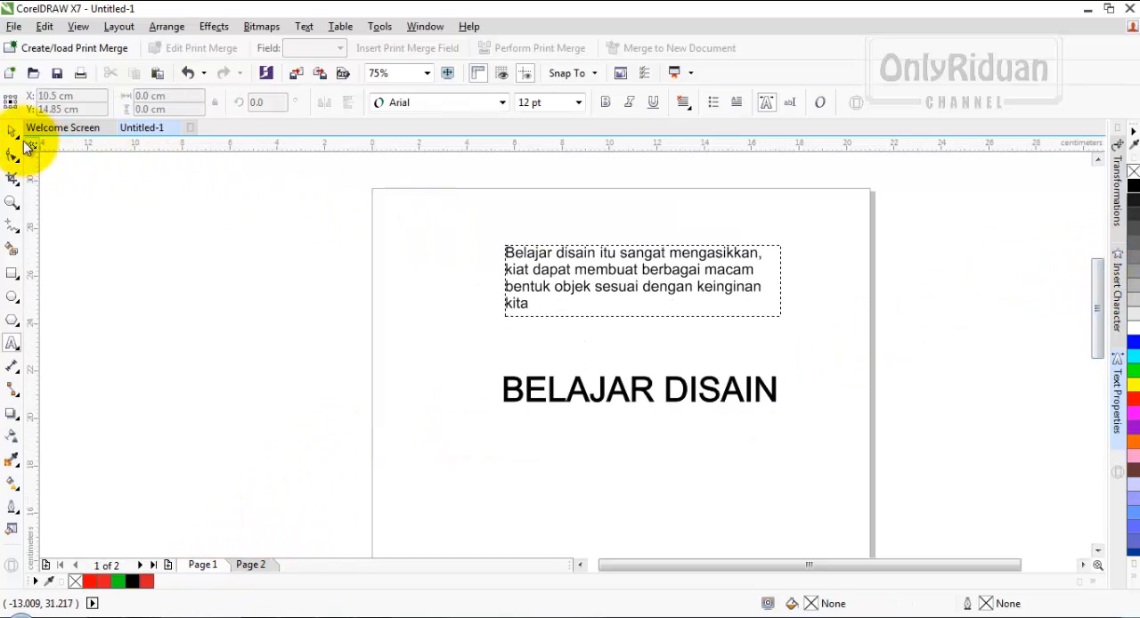
left_click(11, 131)
left_click(592, 253)
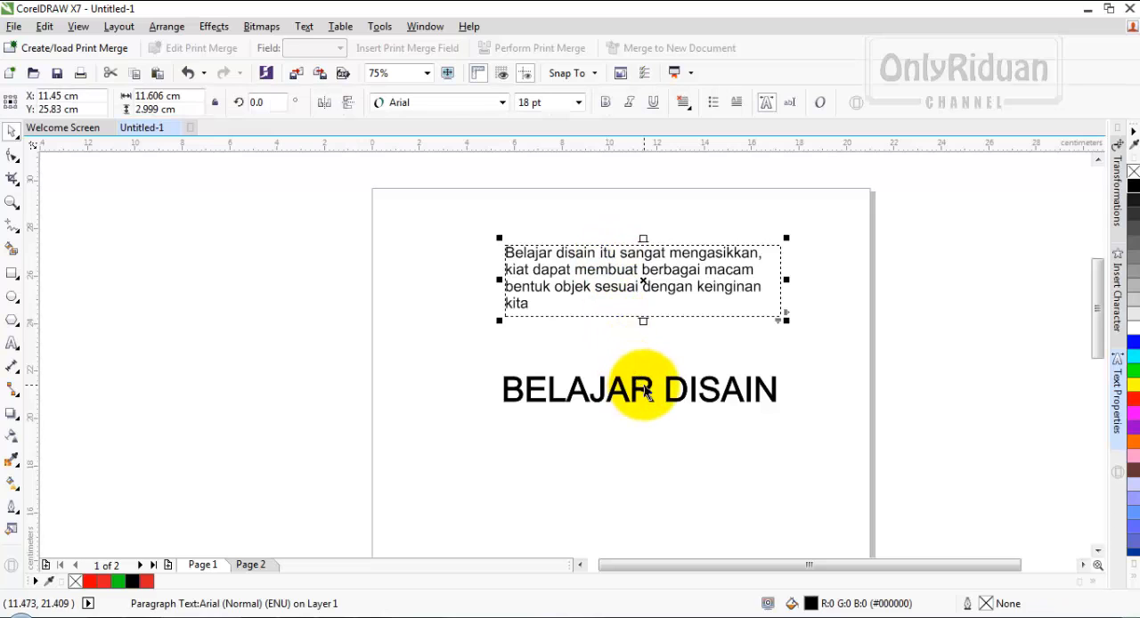
left_click_drag(627, 393, 644, 408)
left_click(641, 391)
left_click_drag(628, 282, 611, 272)
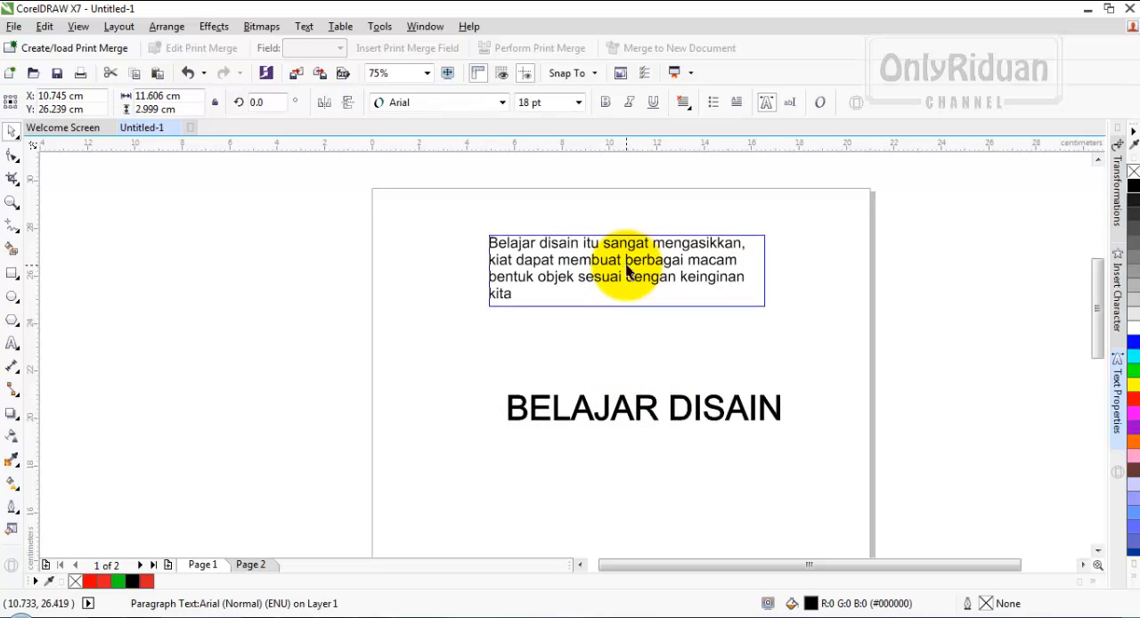
- Scale the BELAJAR DISAIN heading to about 8.9 by 1.1 cm and reposition it around X 10.8 cm, Y 19.8 cm
left_click_drag(648, 405, 629, 400)
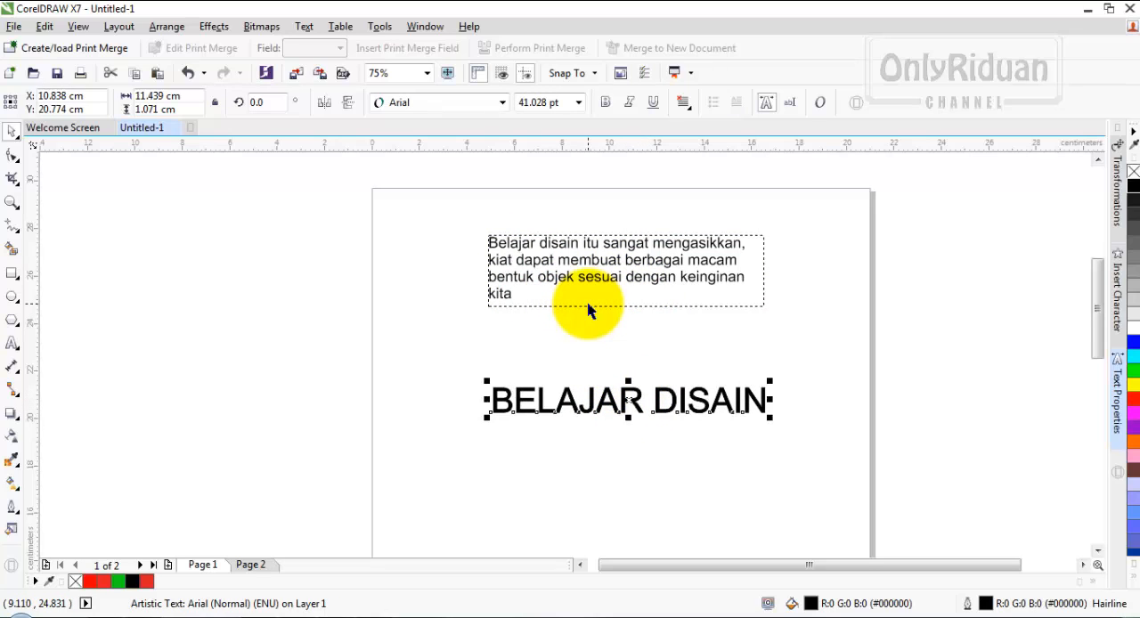
left_click(610, 399)
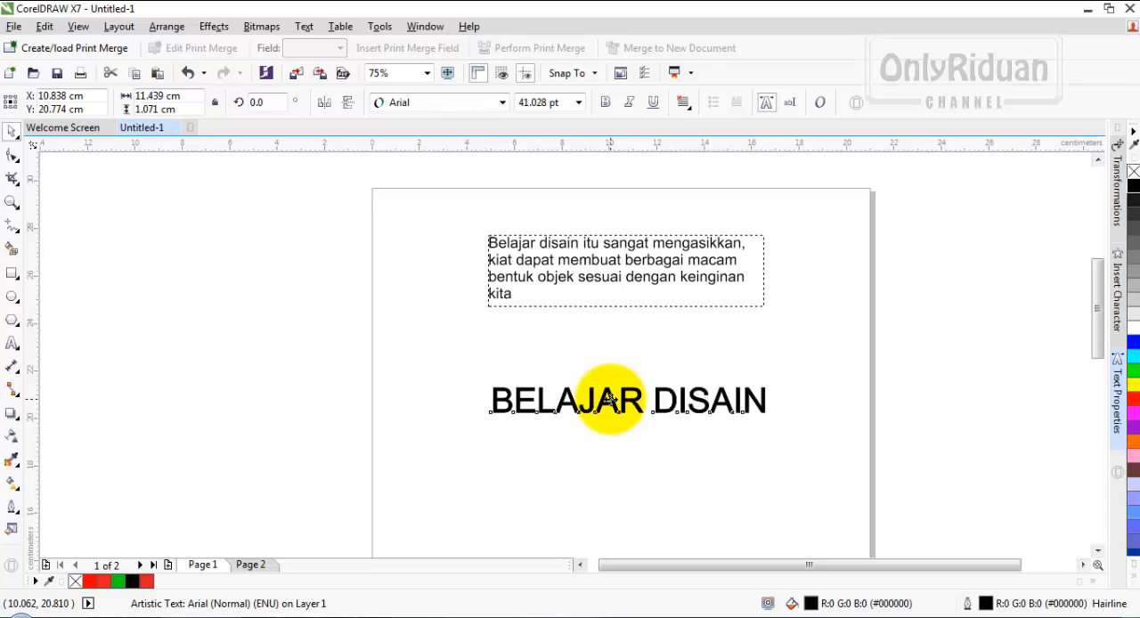
left_click_drag(610, 399, 590, 391)
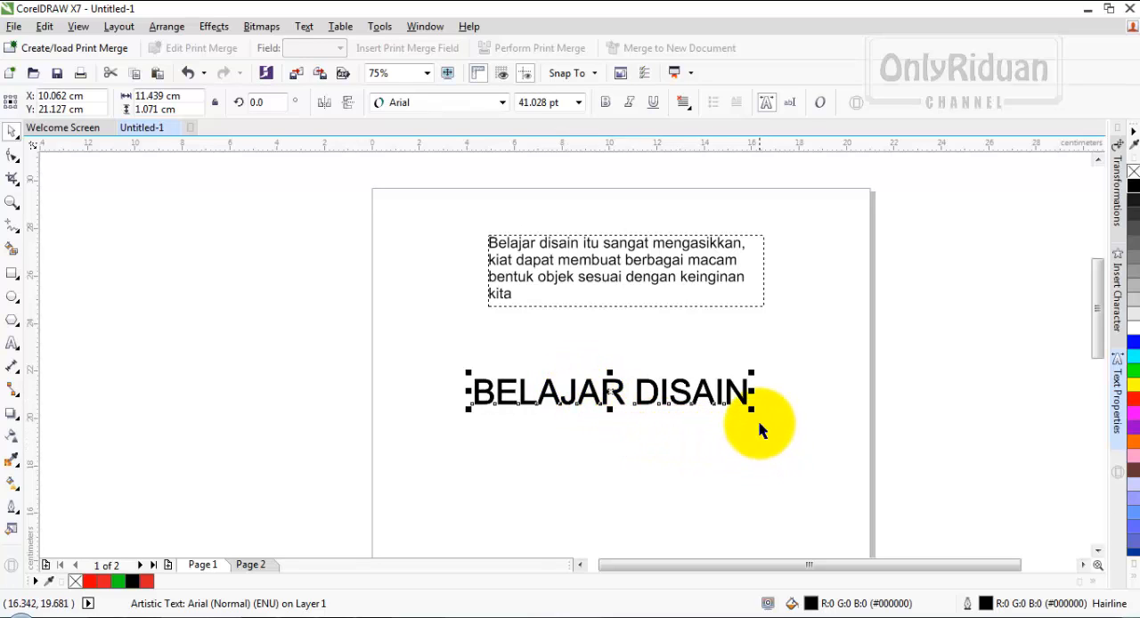
left_click_drag(752, 409, 693, 390)
left_click_drag(579, 402, 628, 425)
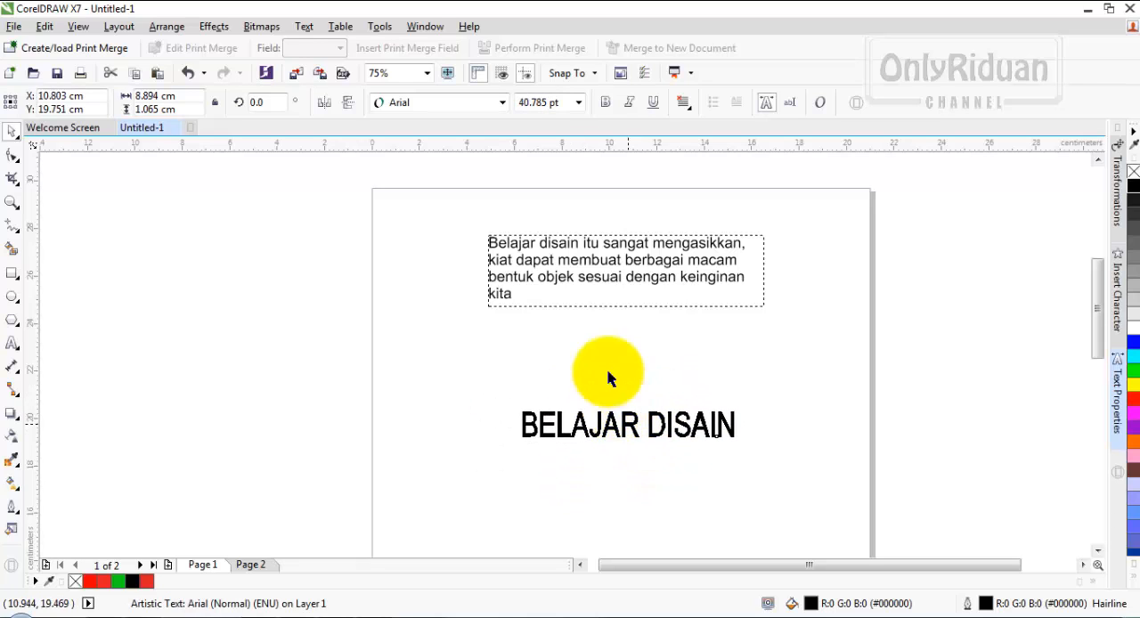
- Enlarge the paragraph frame to about 17.6 by 4.5 cm and move it inside the page, above the heading
left_click(604, 283)
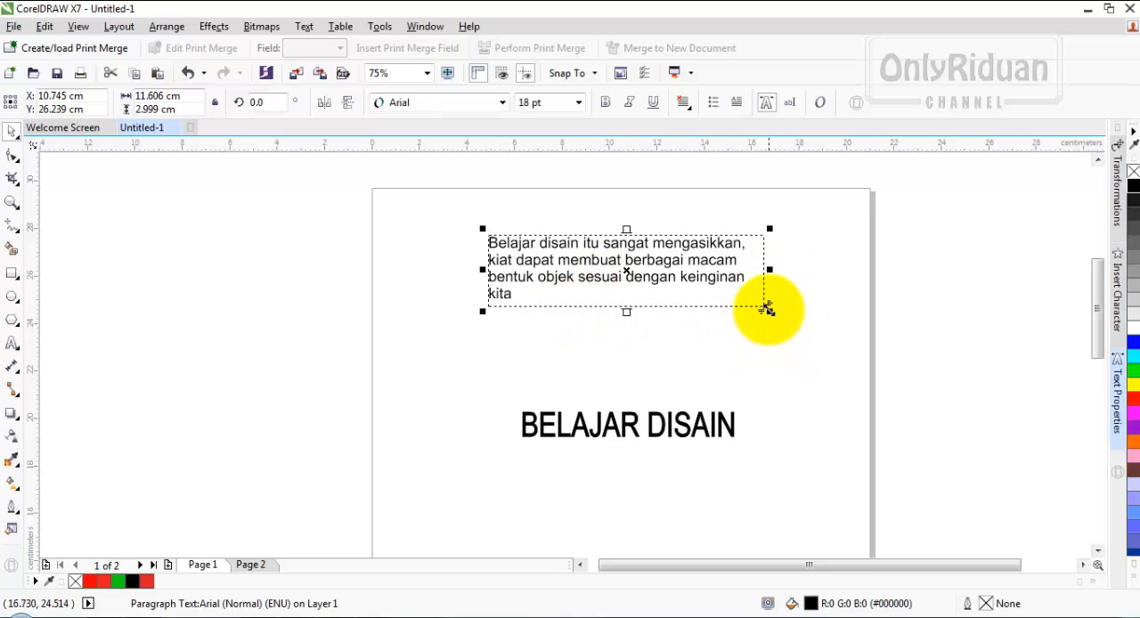
left_click_drag(769, 310, 908, 382)
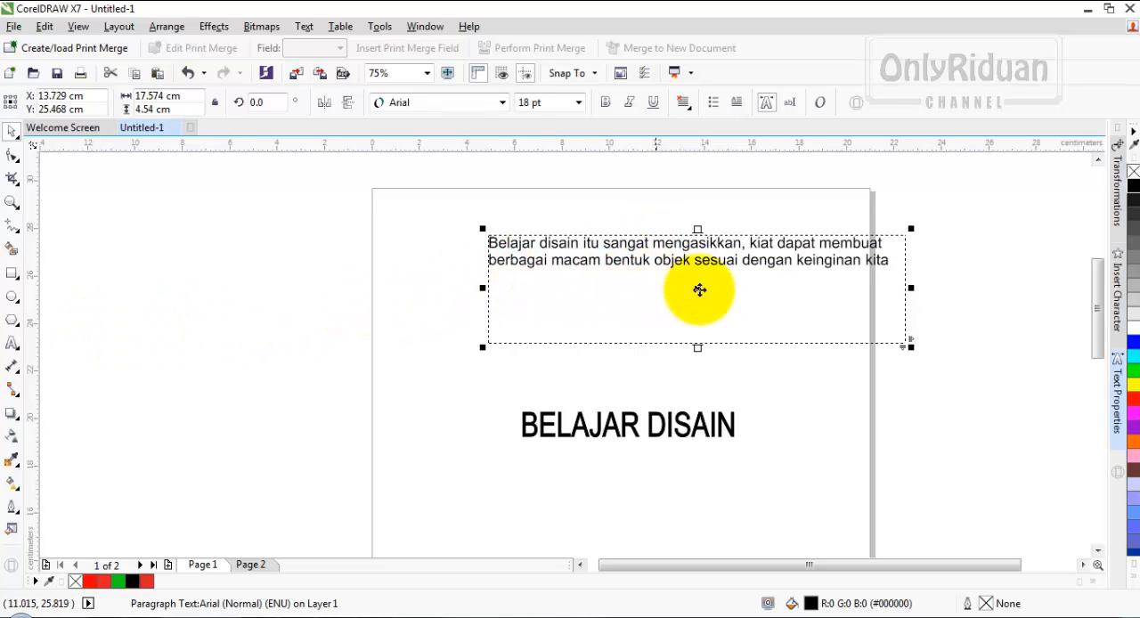
key("c")
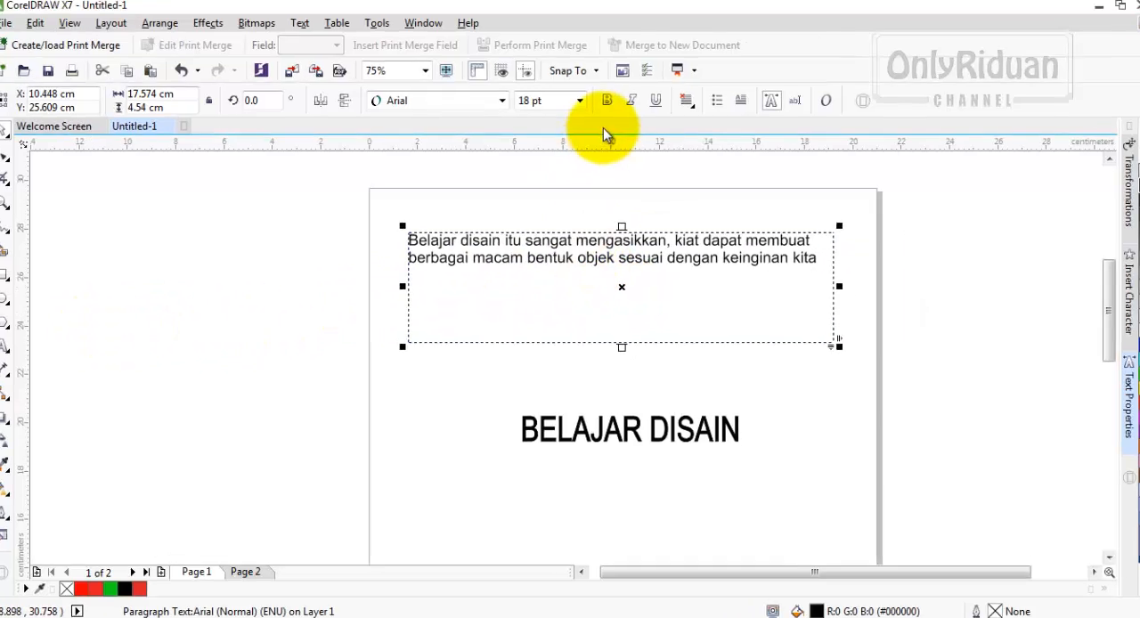
- Try the paragraph text at 24 pt and 36 pt, and nudge the BELAJAR DISAIN heading slightly
left_click(579, 101)
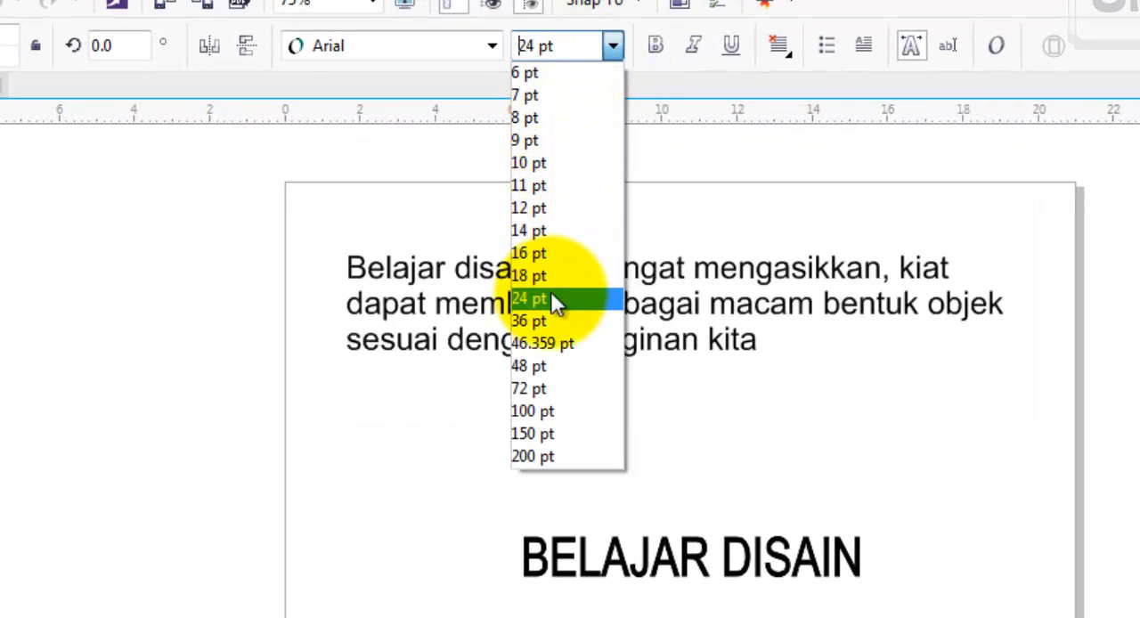
left_click(551, 298)
left_click(613, 46)
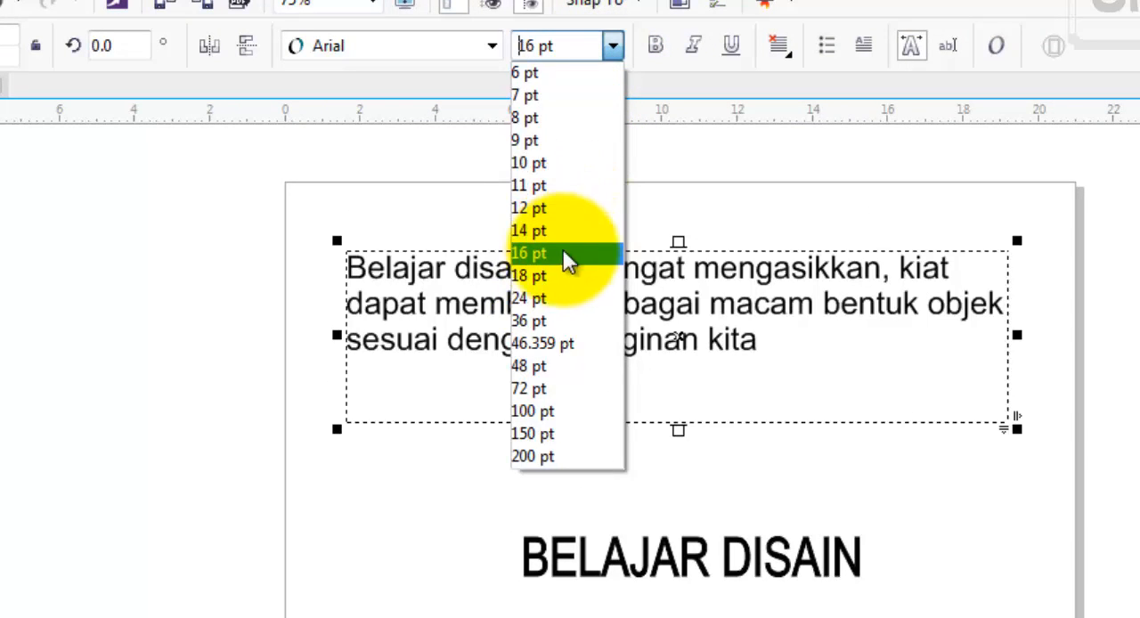
left_click(543, 319)
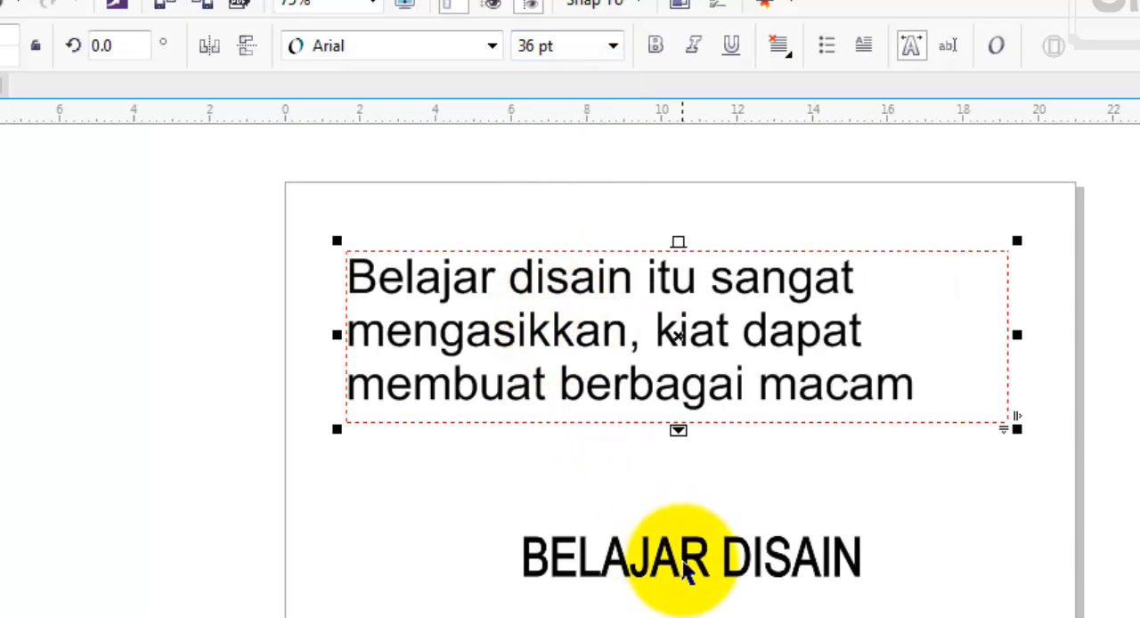
left_click_drag(683, 554, 664, 540)
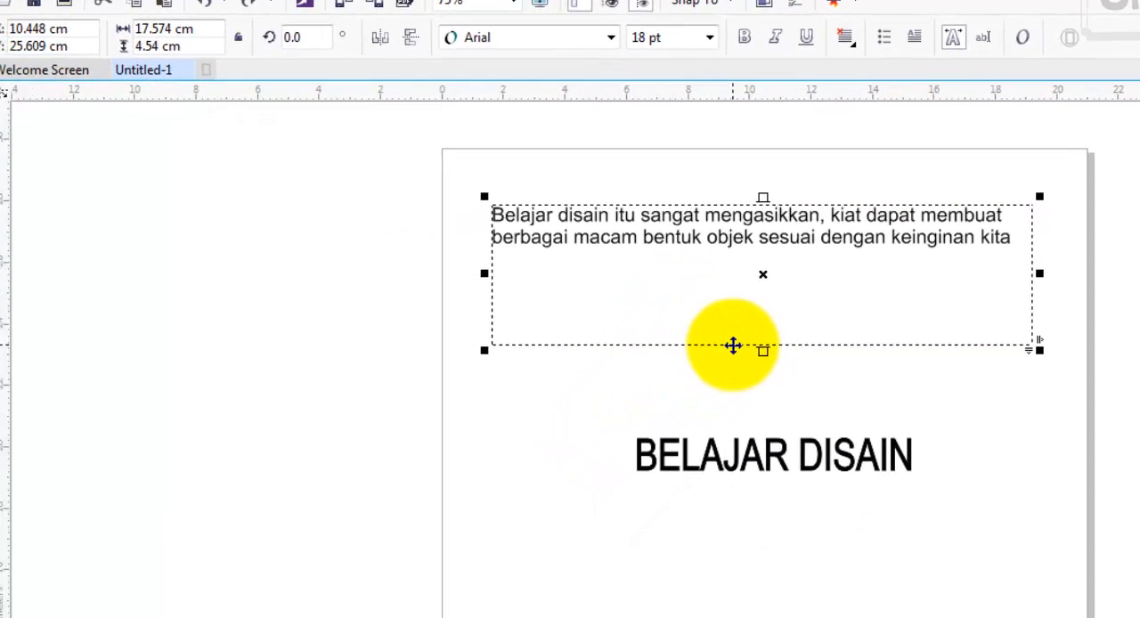
- Narrow the paragraph frame to about 14.9 cm wide and append ", teruslah belajar disain sesering mungkin" to its text
left_click_drag(1038, 272, 958, 276)
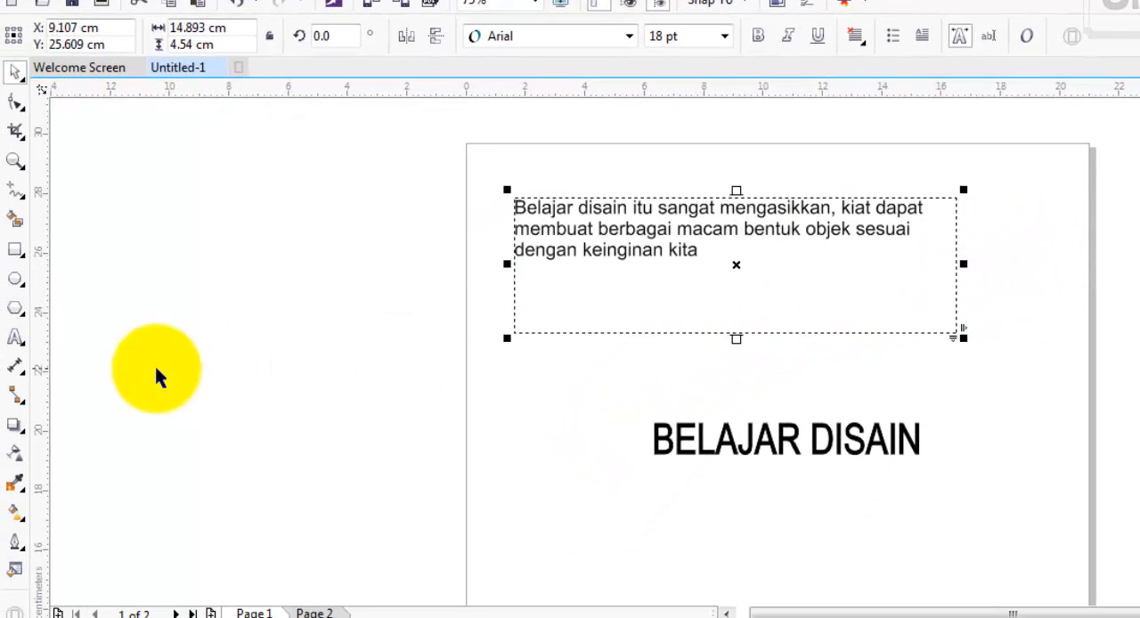
left_click(15, 338)
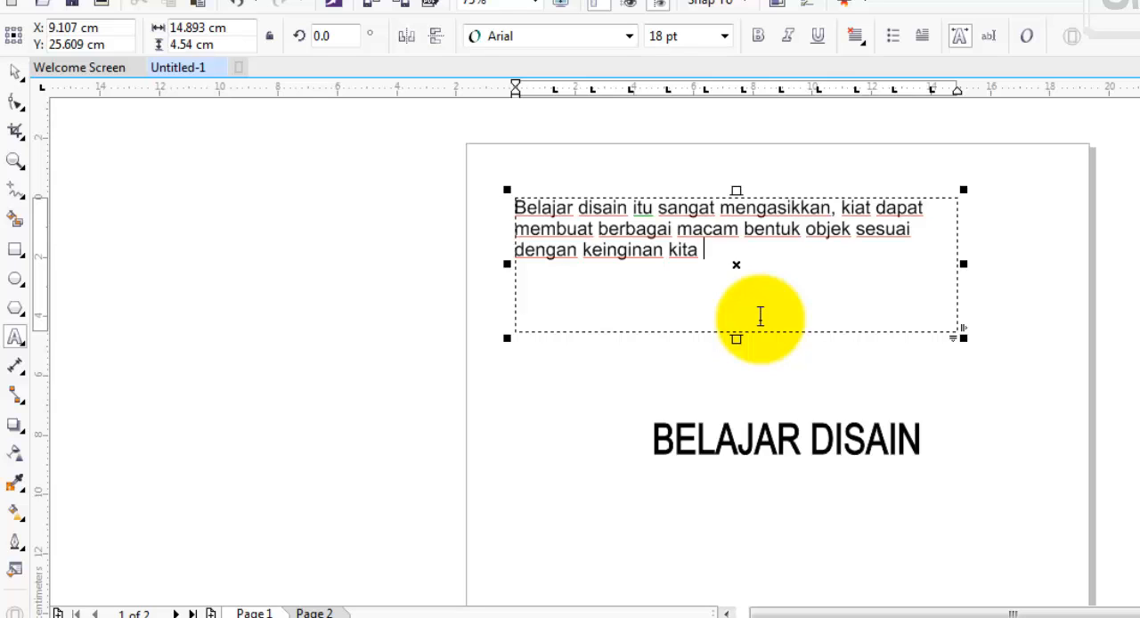
key("BackSpace")
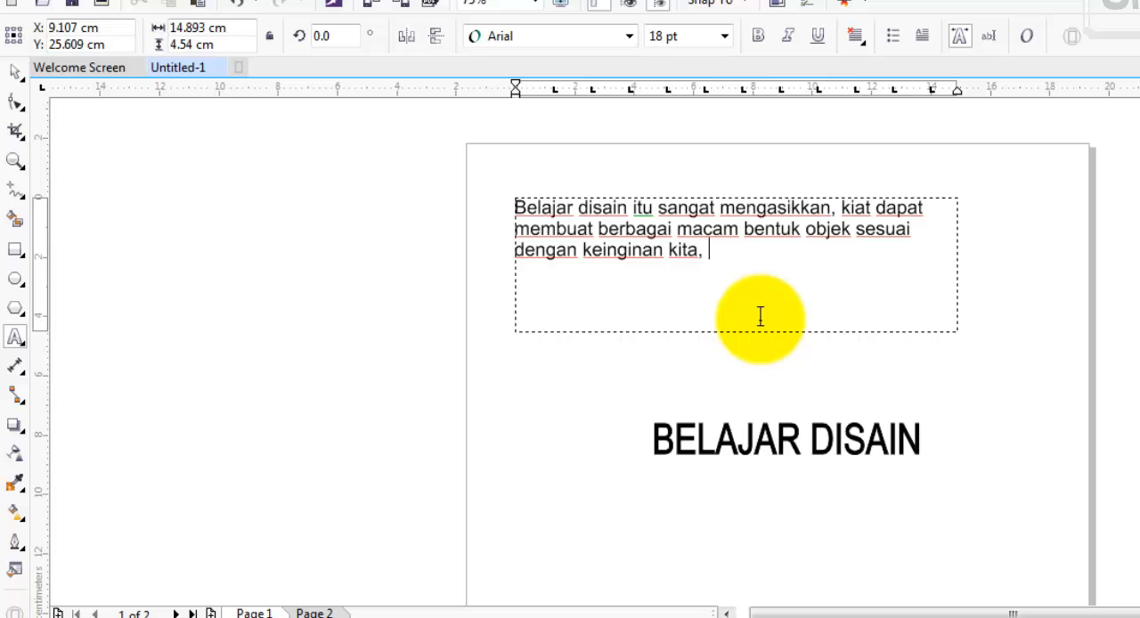
type(", TER")
key("BackSpace")
key("BackSpace")
key("BackSpace")
key("BackSpace")
type("teruslah be")
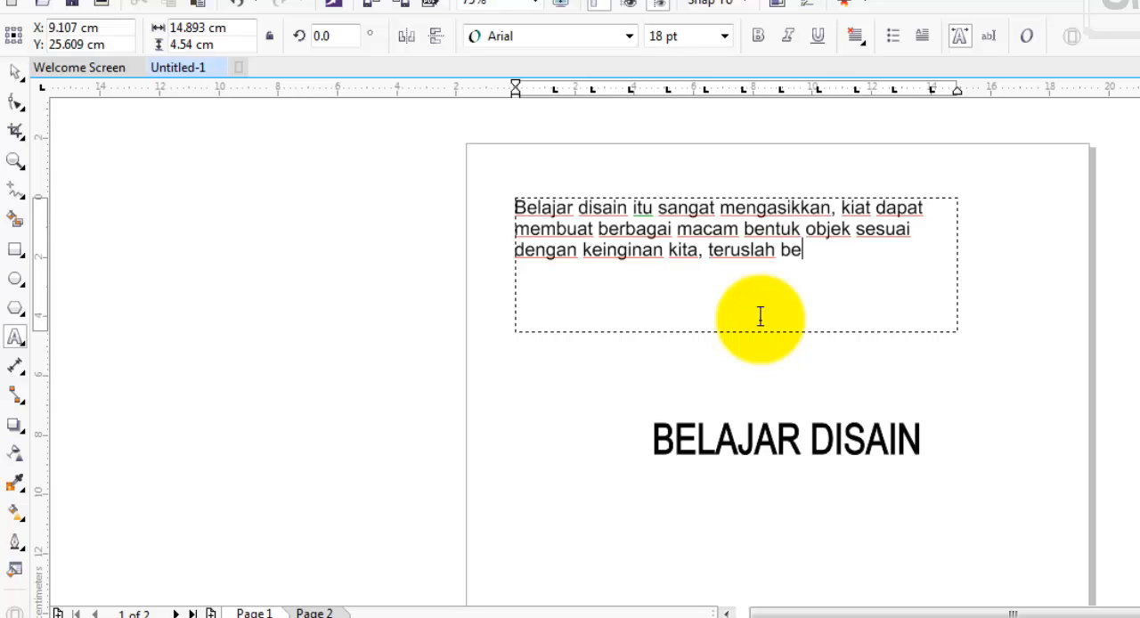
type("lajar disain se")
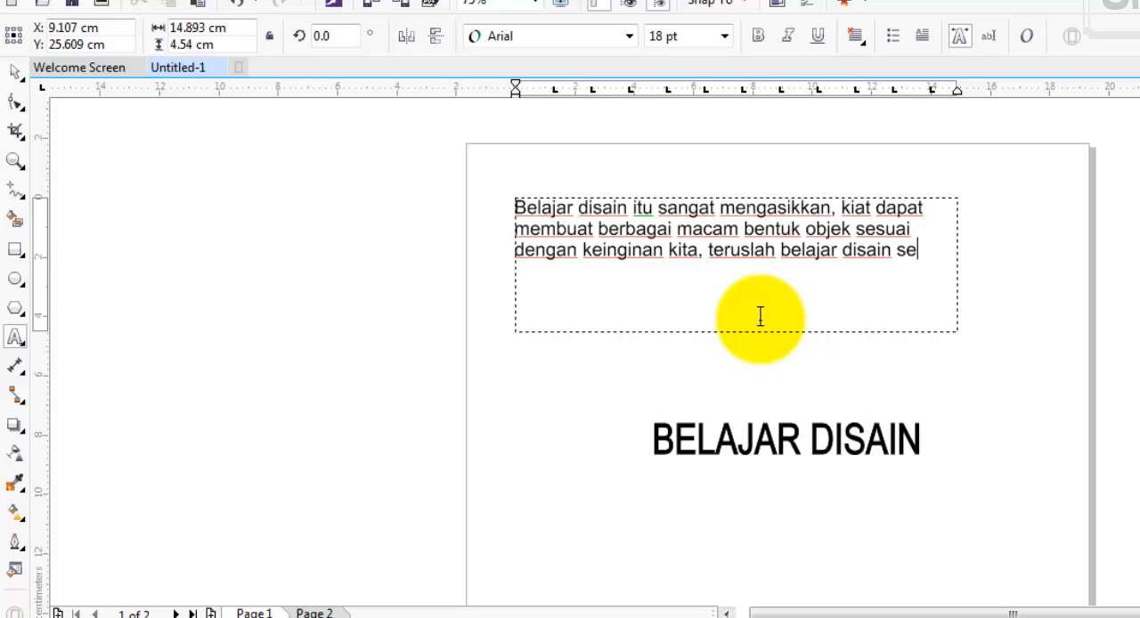
type("ng mungkin")
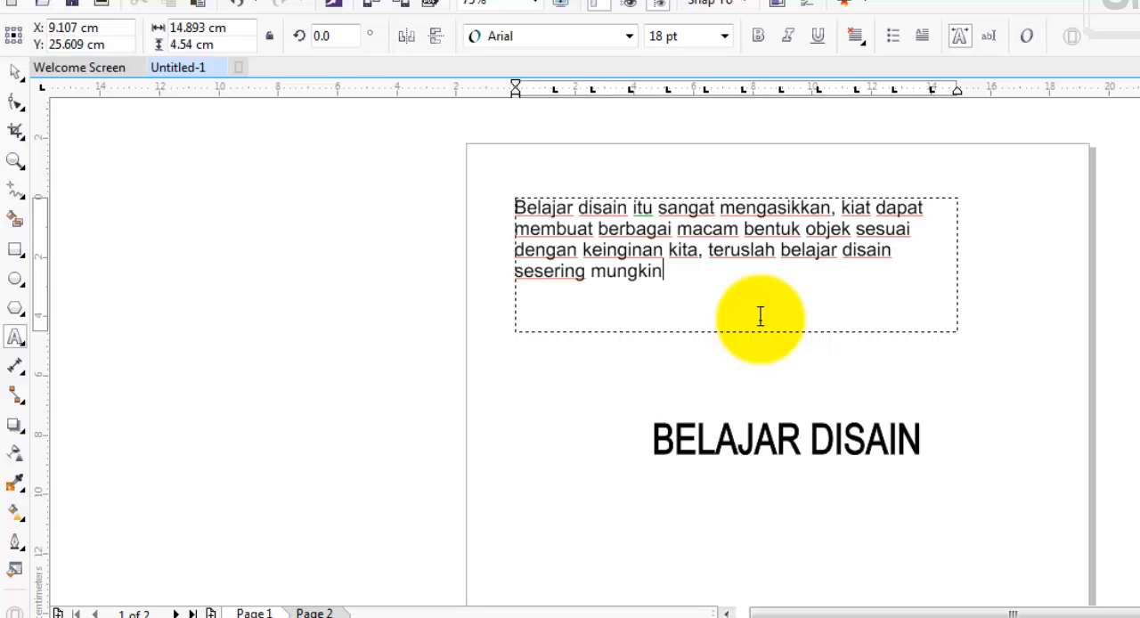
left_click(653, 298)
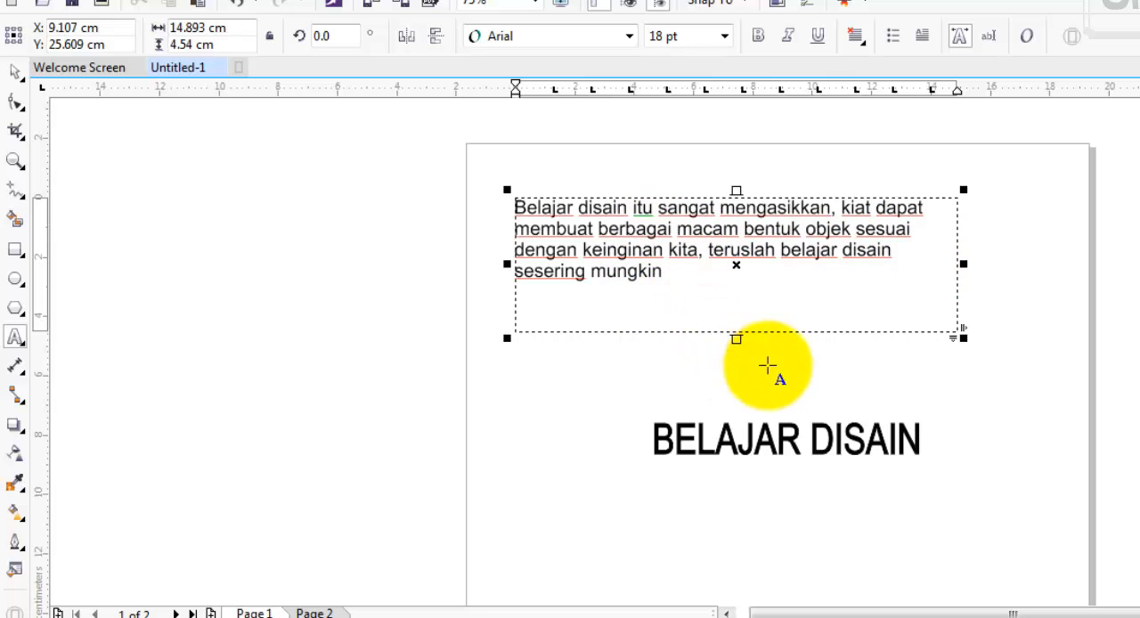
- Move the BELAJAR DISAIN heading to about X 8.3 cm, Y 20.3 cm and append "ITU SANGAT MENGASIKKAN" plus a second line "KITA DAPAT MEMBUAT"
left_click(15, 72)
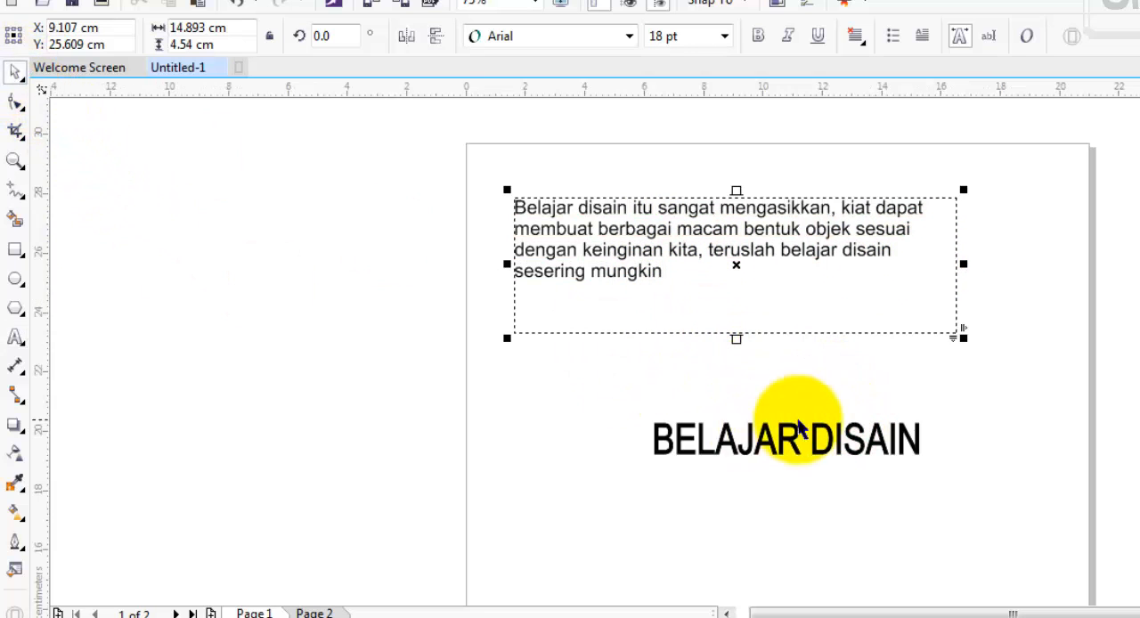
left_click_drag(815, 436, 741, 421)
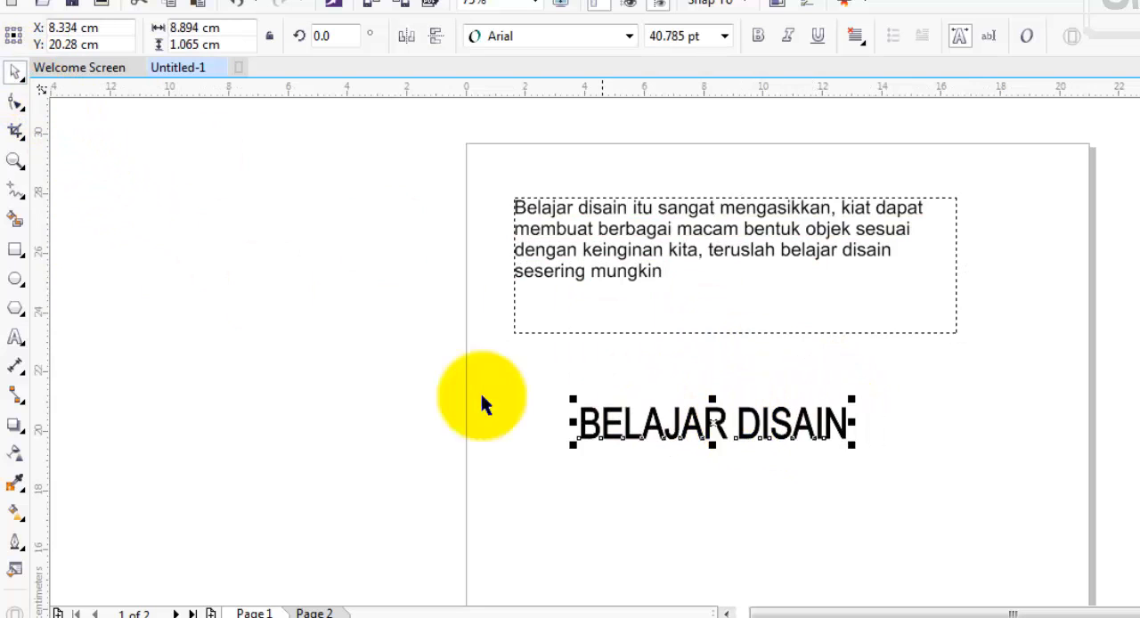
left_click(16, 337)
left_click(811, 438)
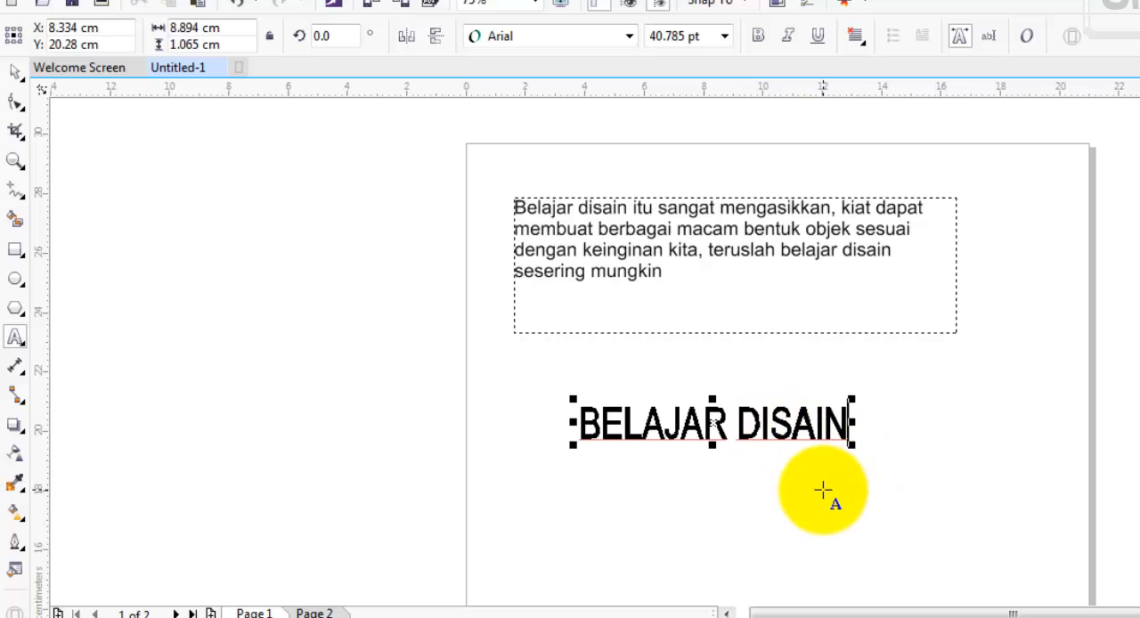
left_click(821, 489)
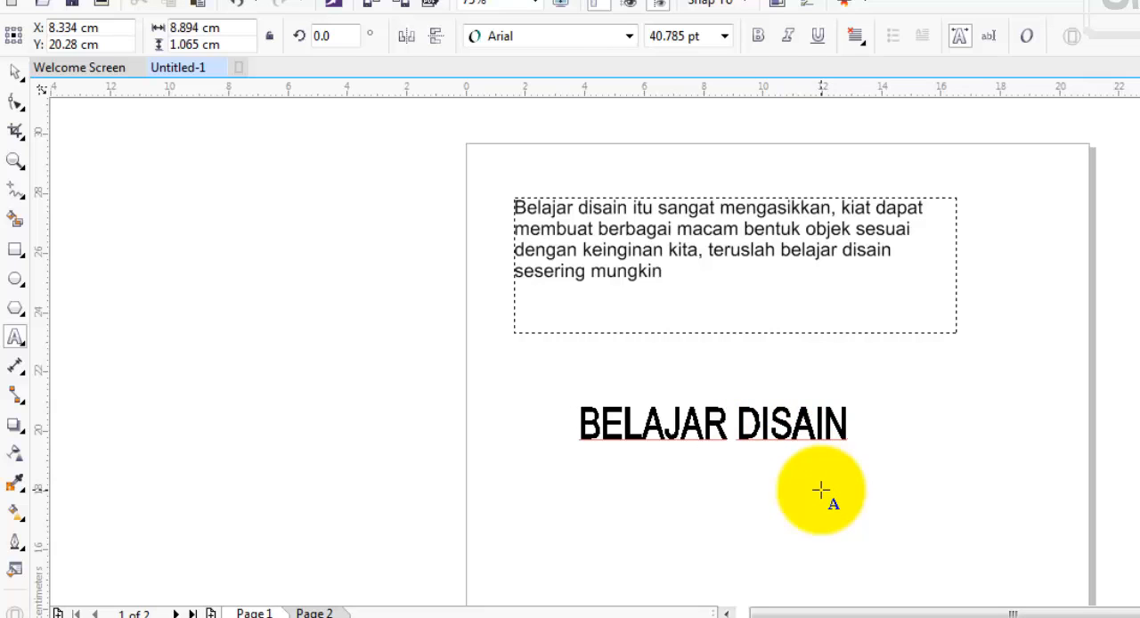
left_click(765, 417)
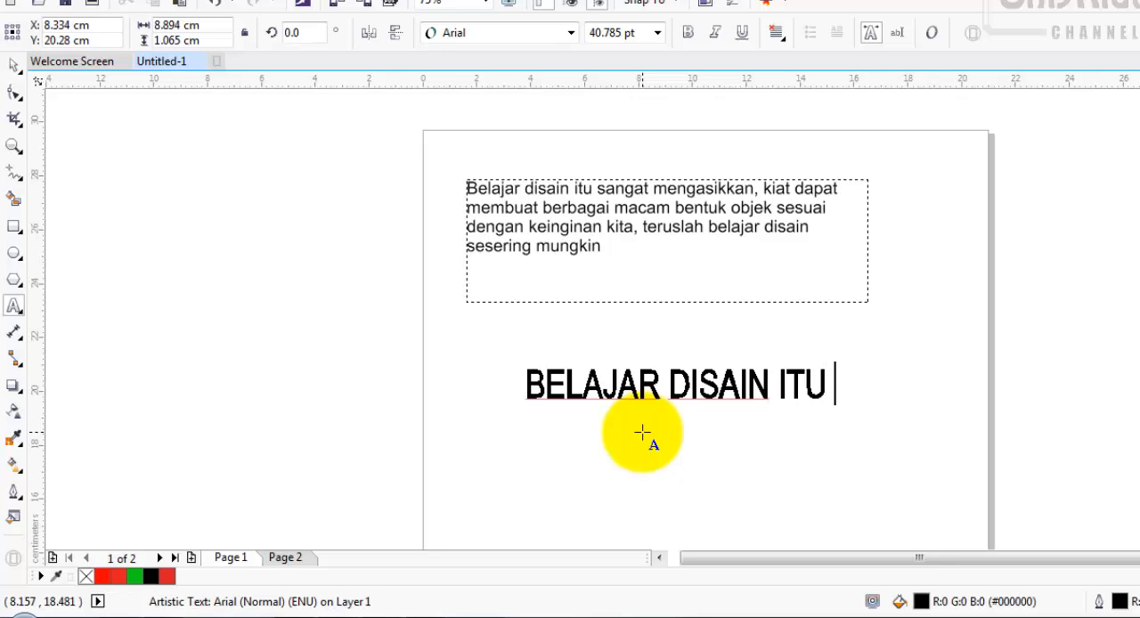
type("ANGAT MENGASIKKAN")
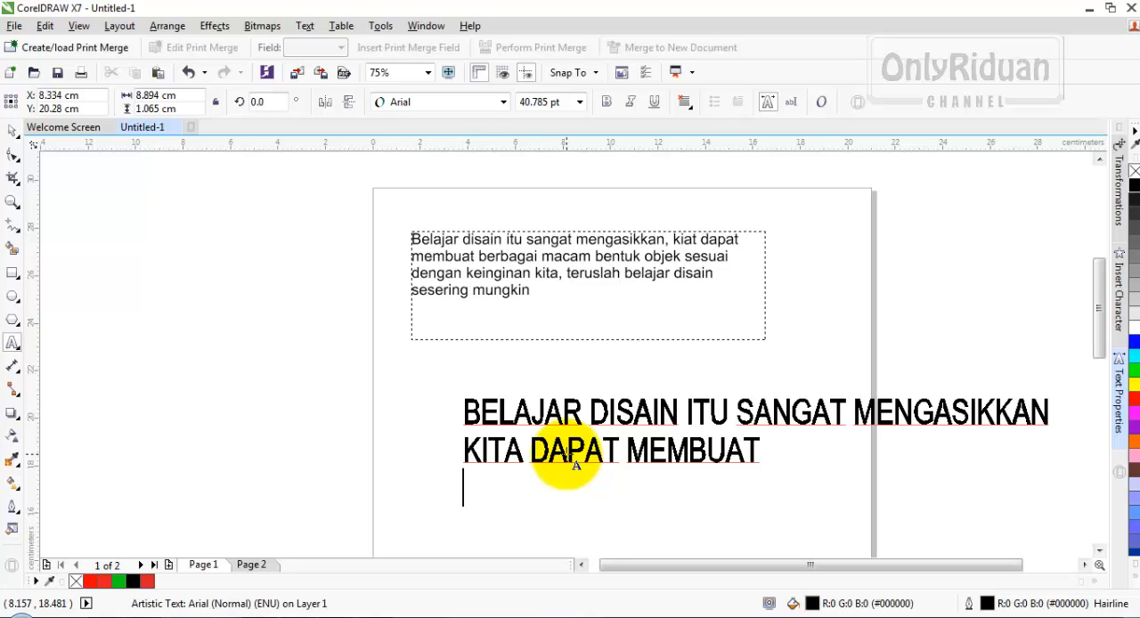
- Reposition the two-line heading around X 10 cm, Y 19.6 cm, and highlight its text from MENGASIKKAN to MEMBUAT between moves
left_click(12, 131)
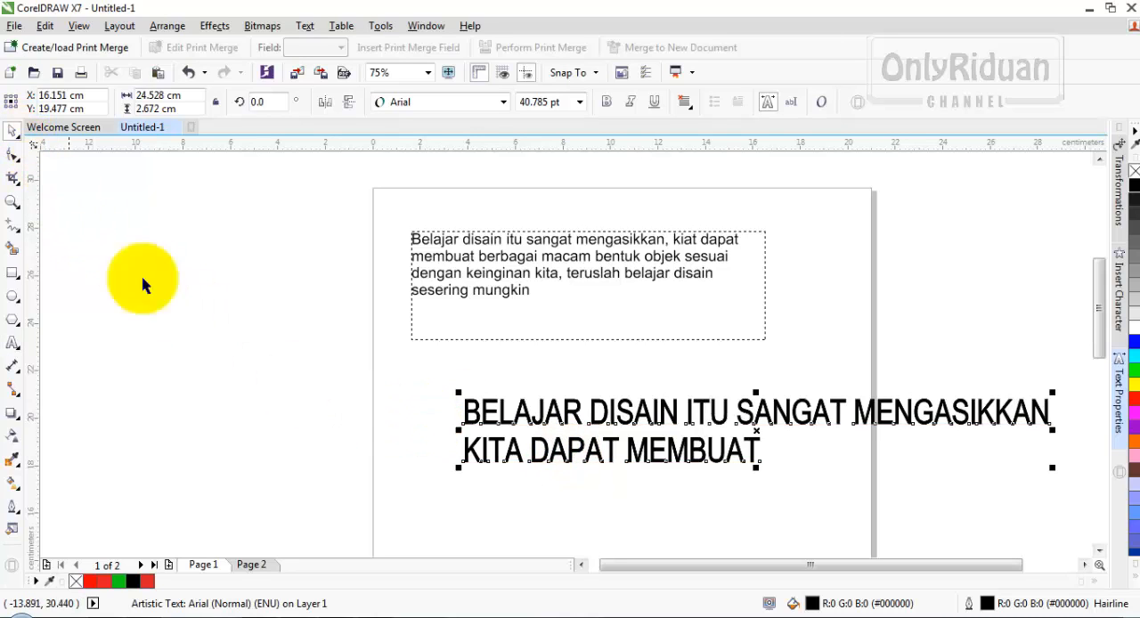
left_click_drag(758, 431, 602, 419)
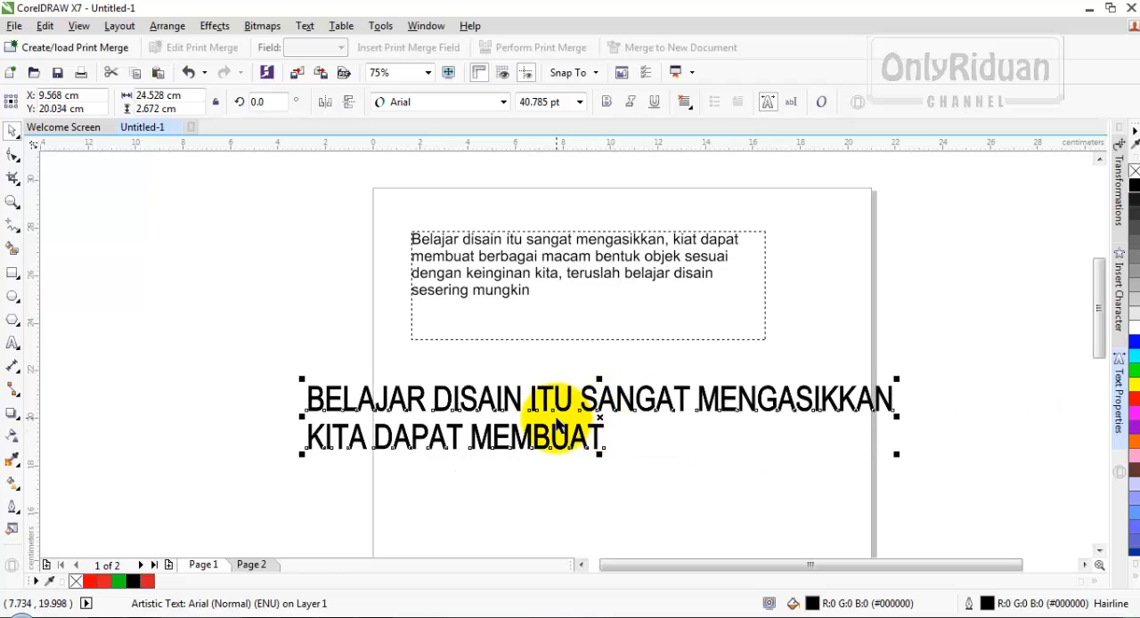
left_click(12, 343)
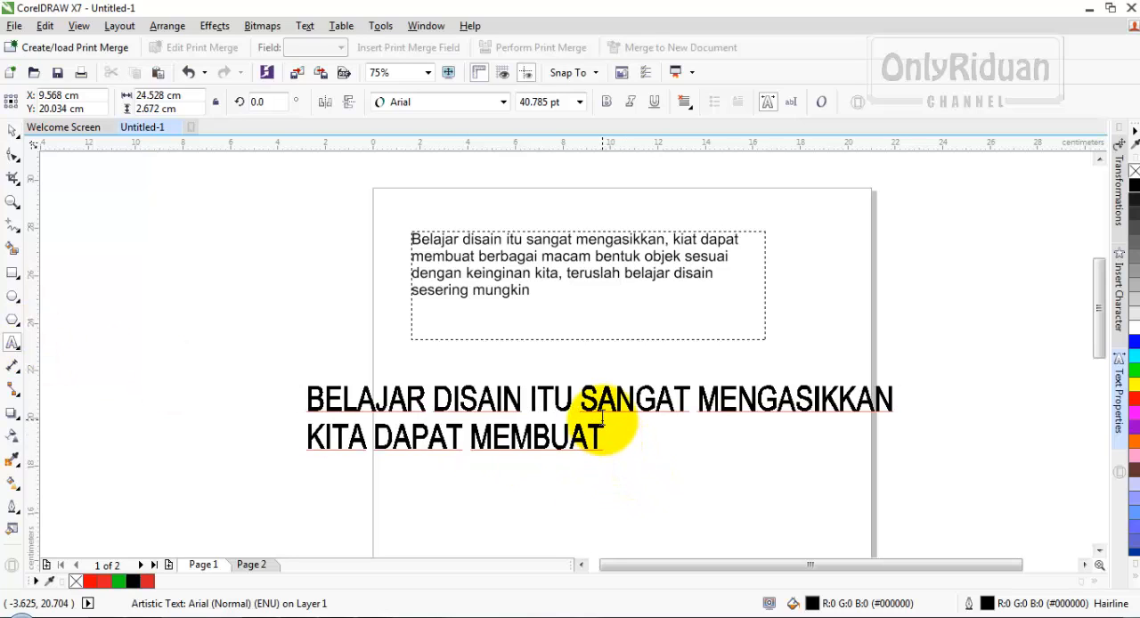
left_click_drag(604, 432, 707, 406)
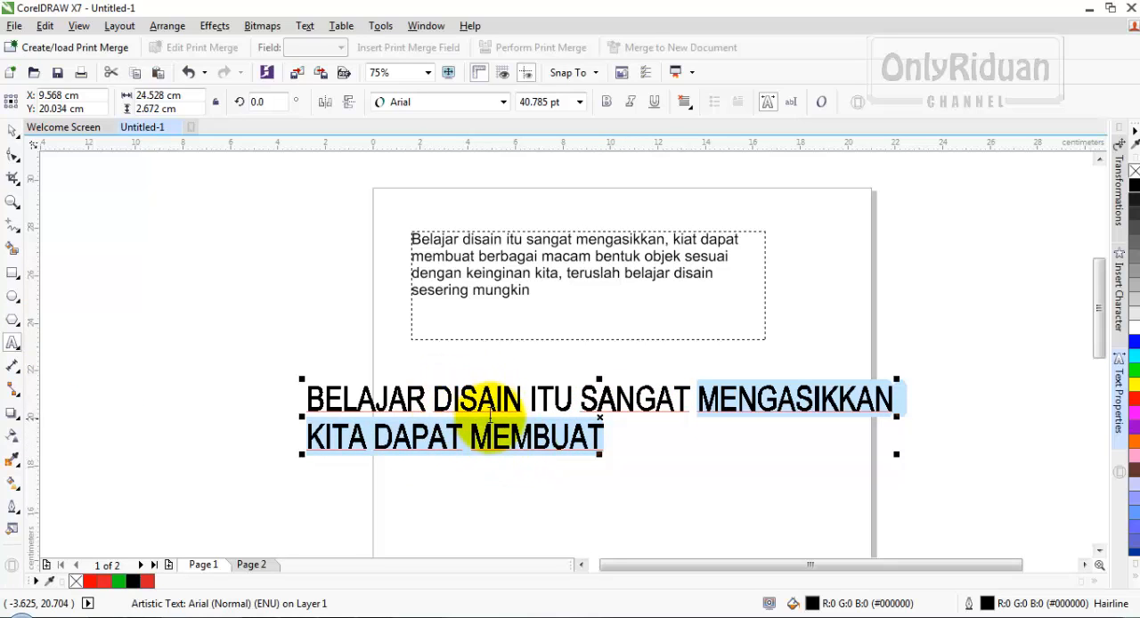
left_click(13, 130)
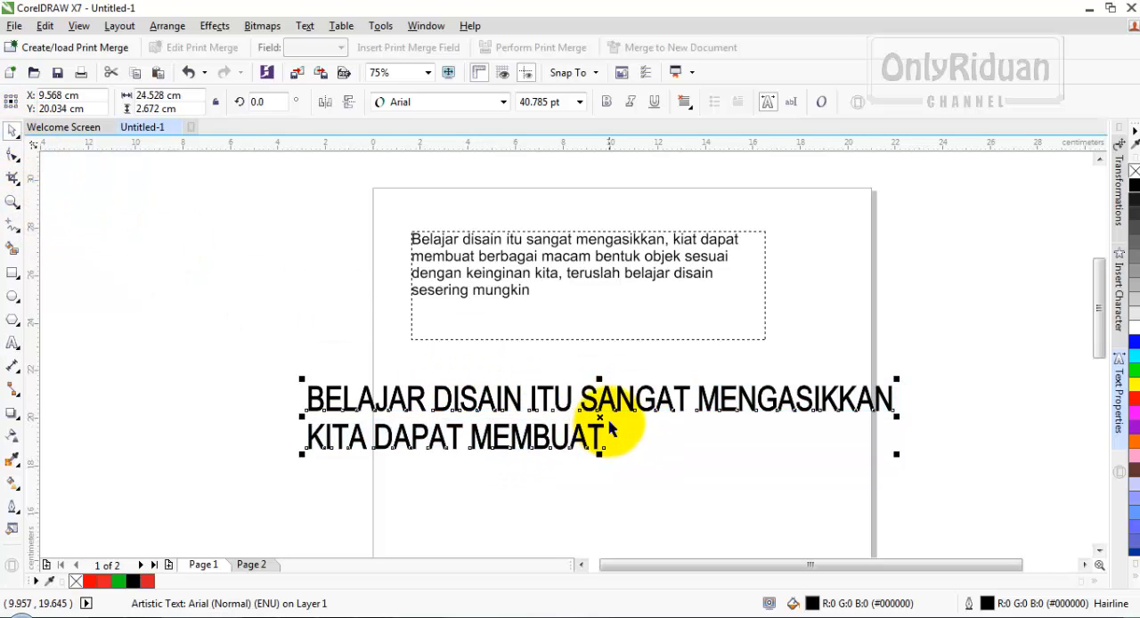
left_click_drag(602, 418, 614, 431)
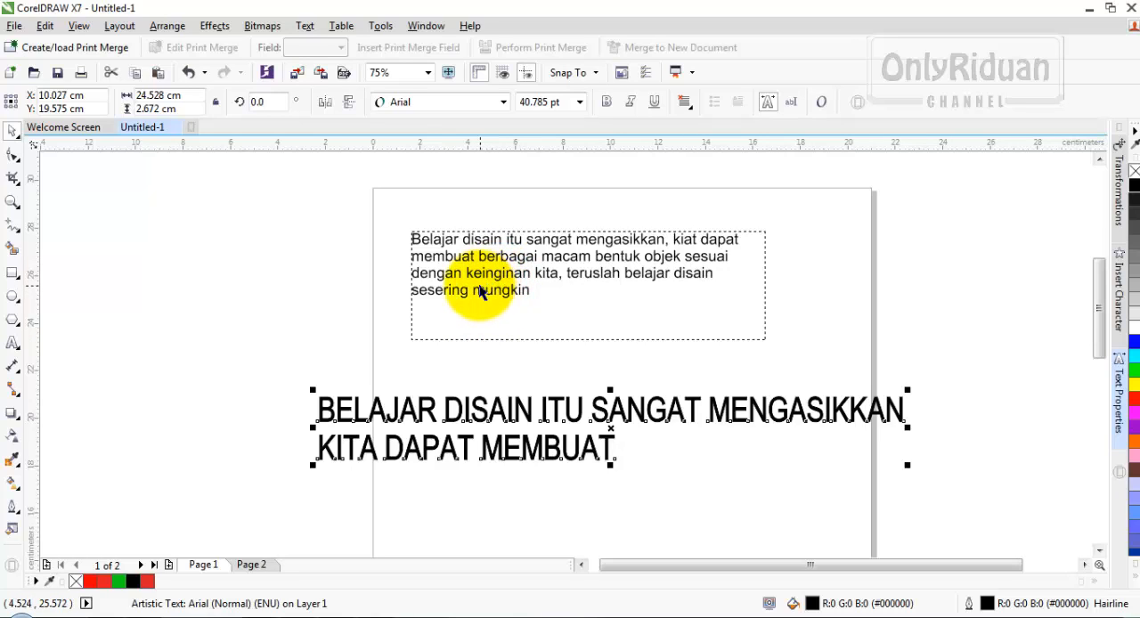
- Move the paragraph frame to about X 9.8 cm, Y 25.5 cm and the heading to about X 12.7 cm, Y 19.9 cm
left_click_drag(508, 234, 525, 237)
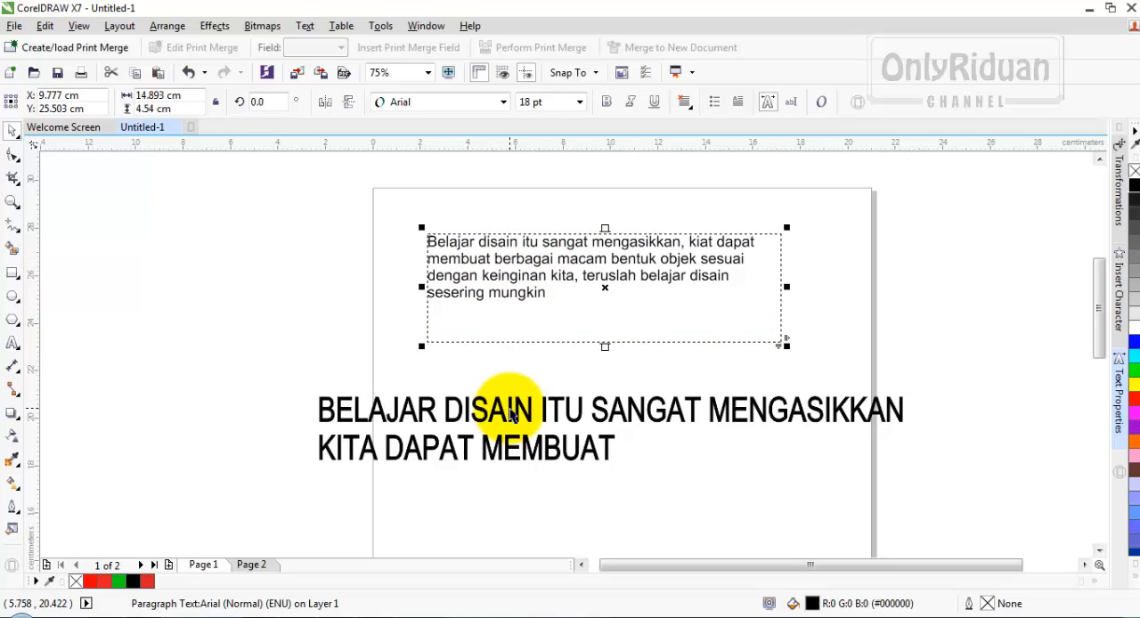
left_click_drag(511, 415, 573, 403)
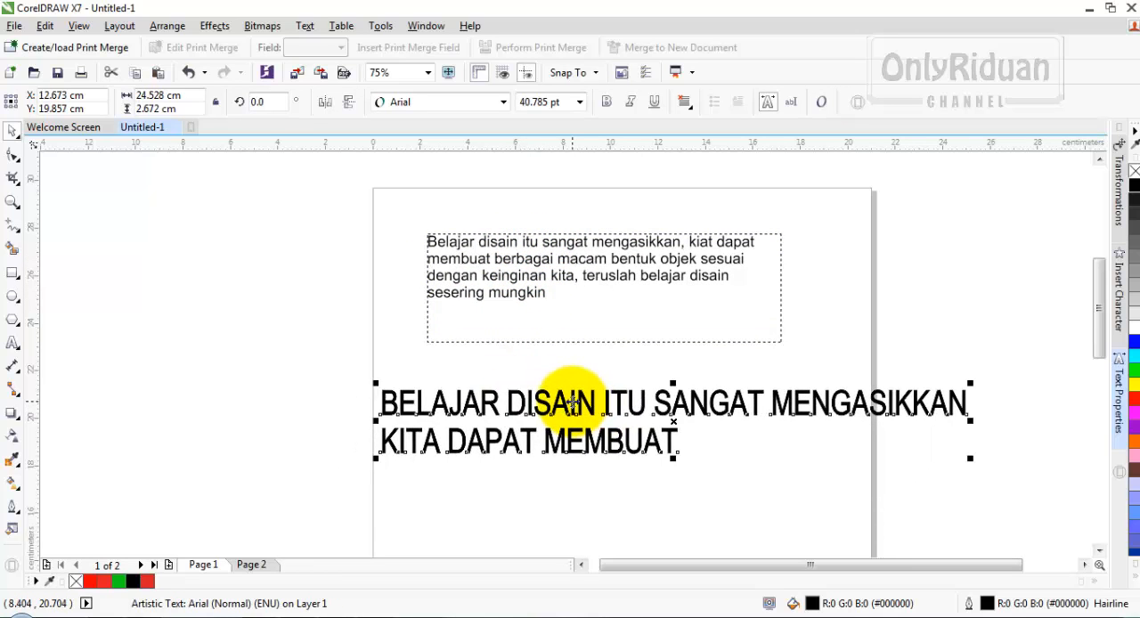
left_click(299, 374)
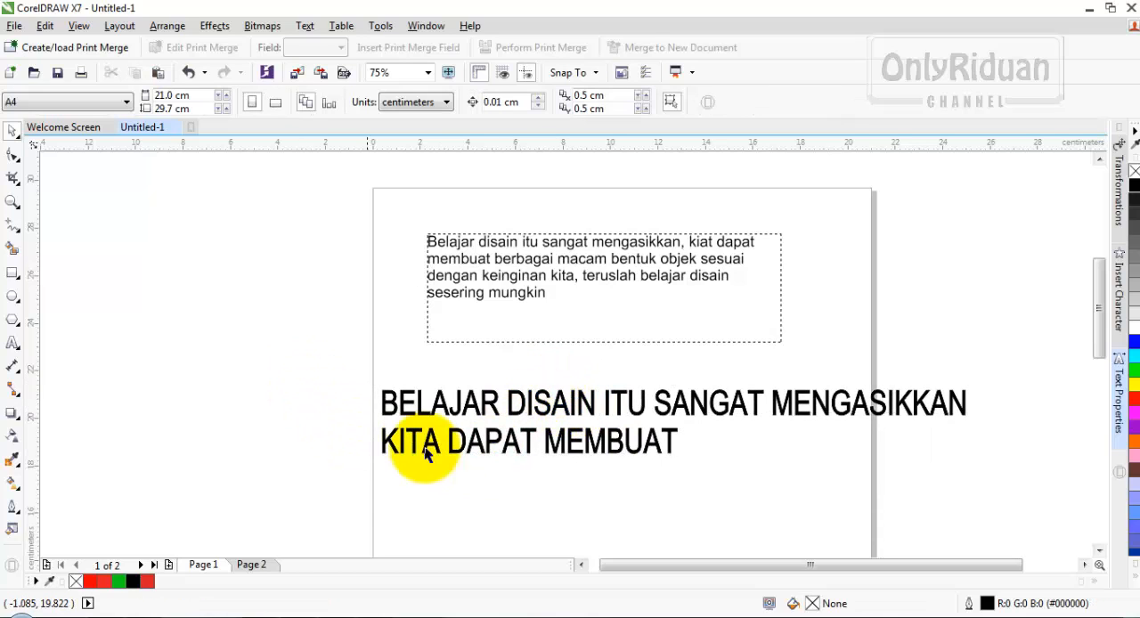
- Set the heading's font to Arial Black and its size to 46.359 pt
left_click(567, 408)
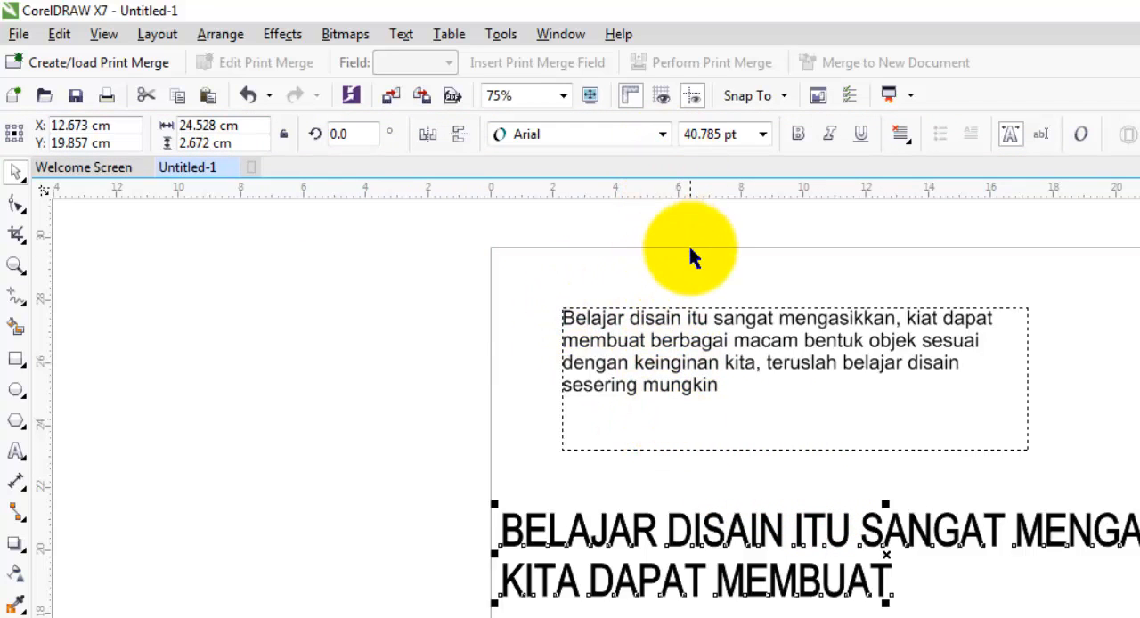
left_click(663, 133)
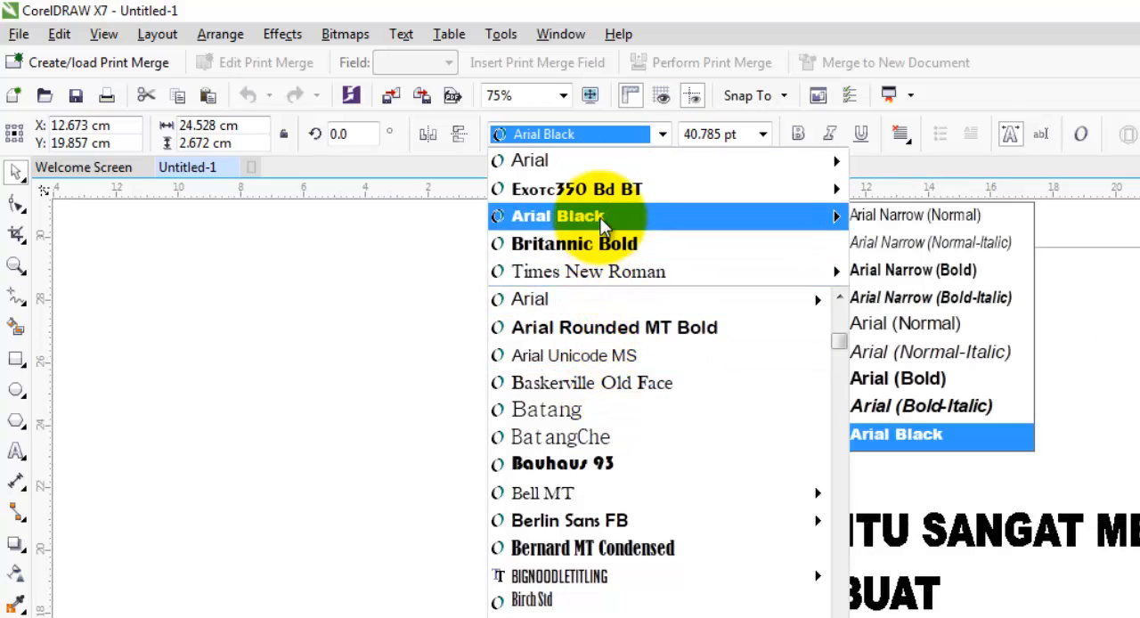
left_click(570, 216)
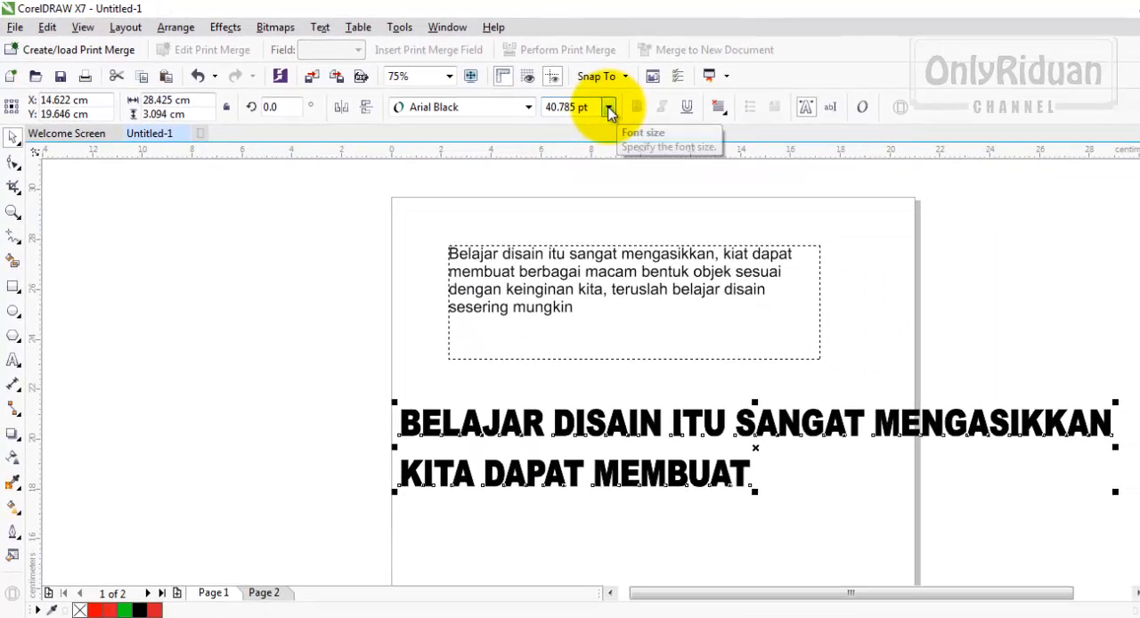
left_click(610, 109)
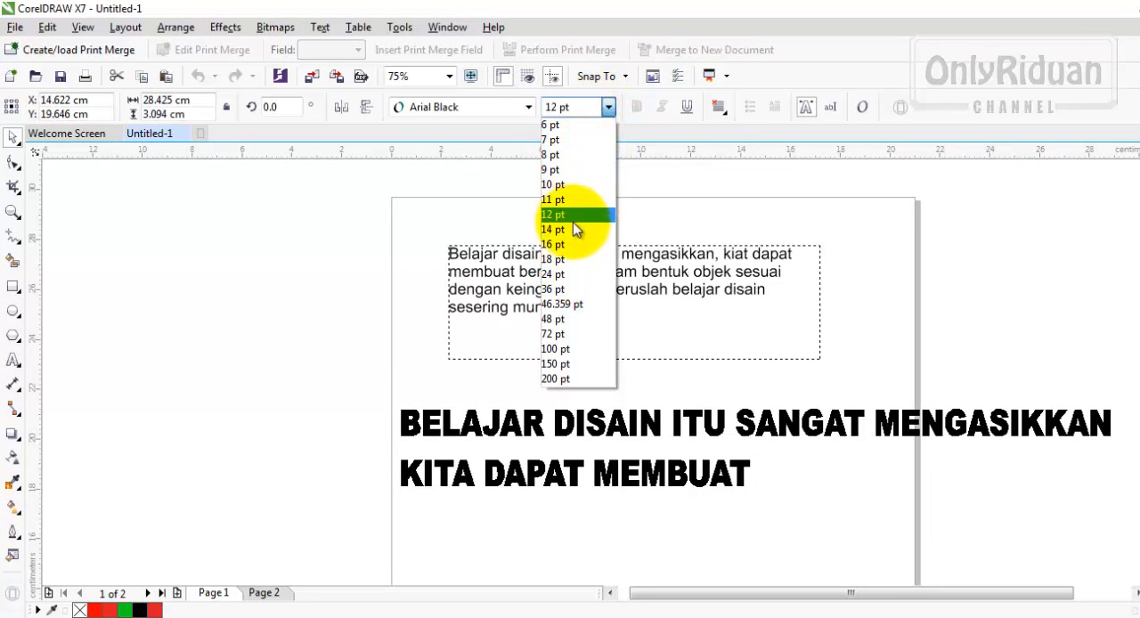
left_click(563, 304)
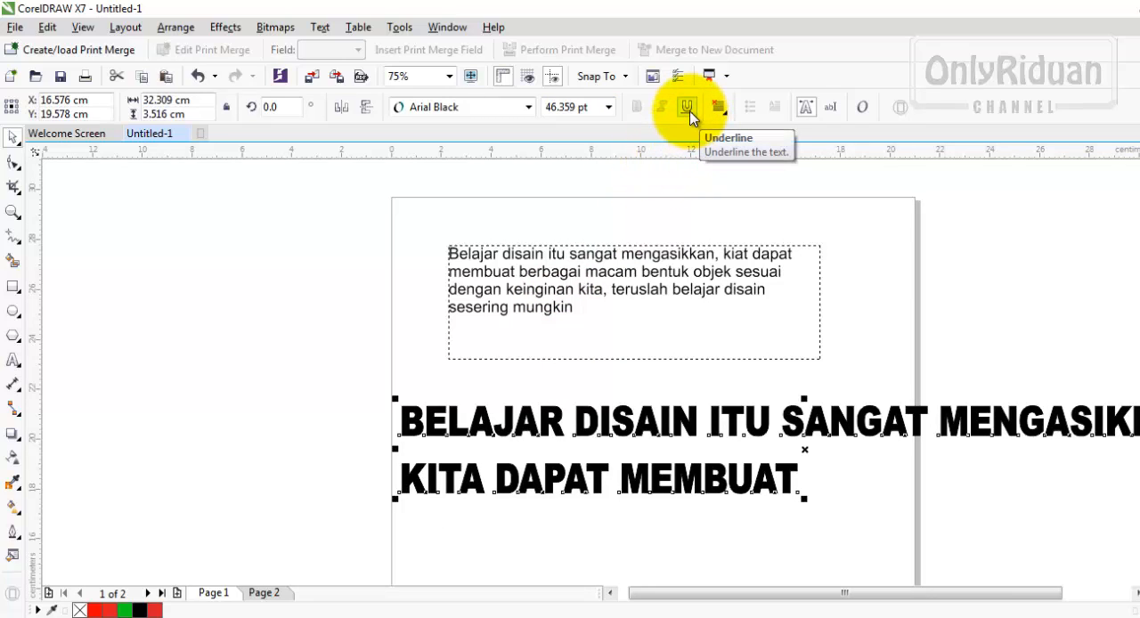
- Move the heading to about X 11.6 cm, Y 20.1 cm and align its lines to the center
left_click(664, 264)
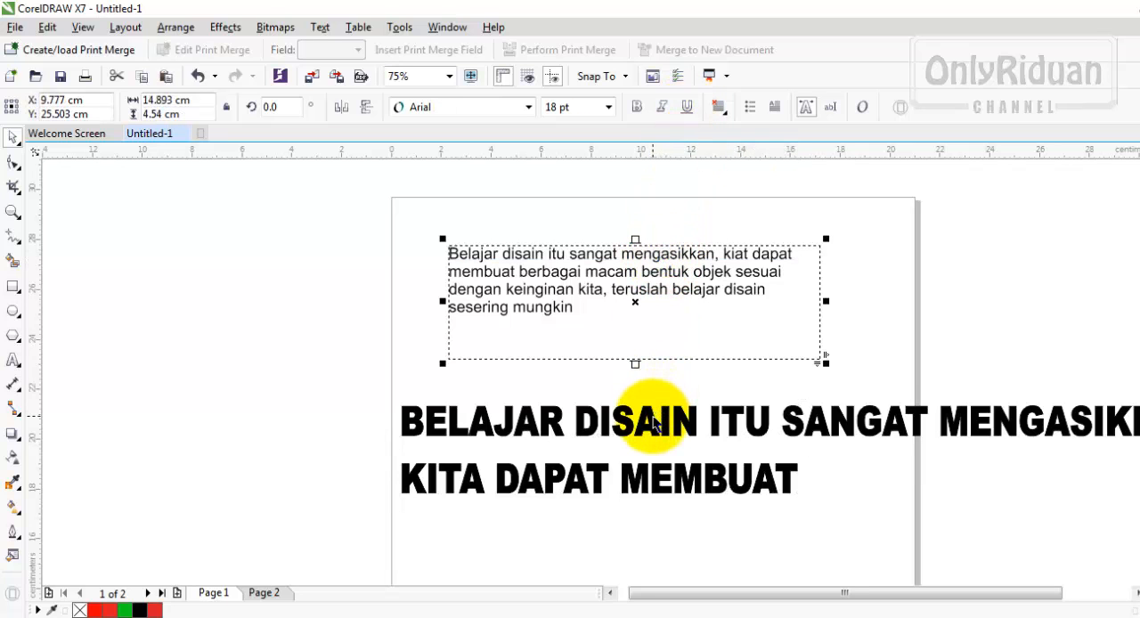
left_click_drag(654, 425, 440, 406)
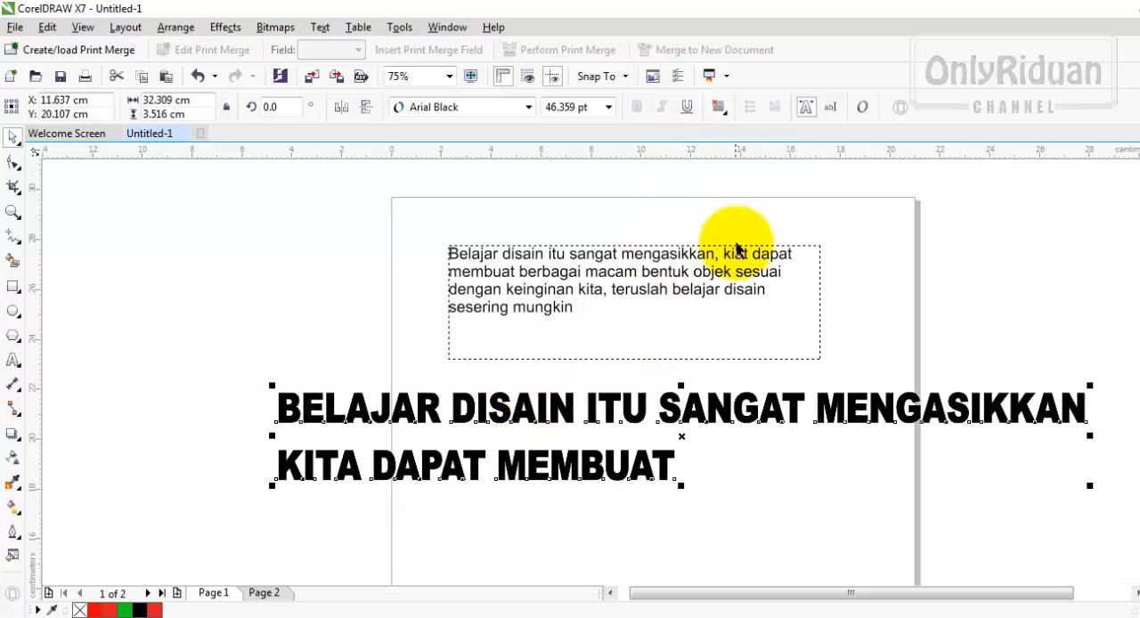
left_click(722, 109)
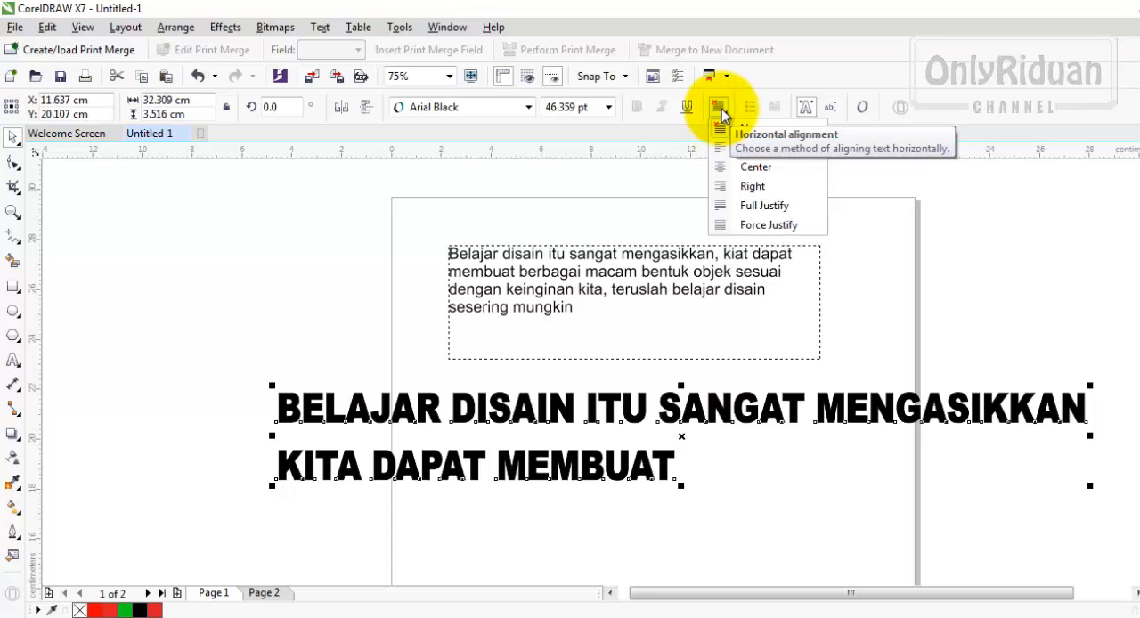
left_click(725, 169)
left_click(721, 108)
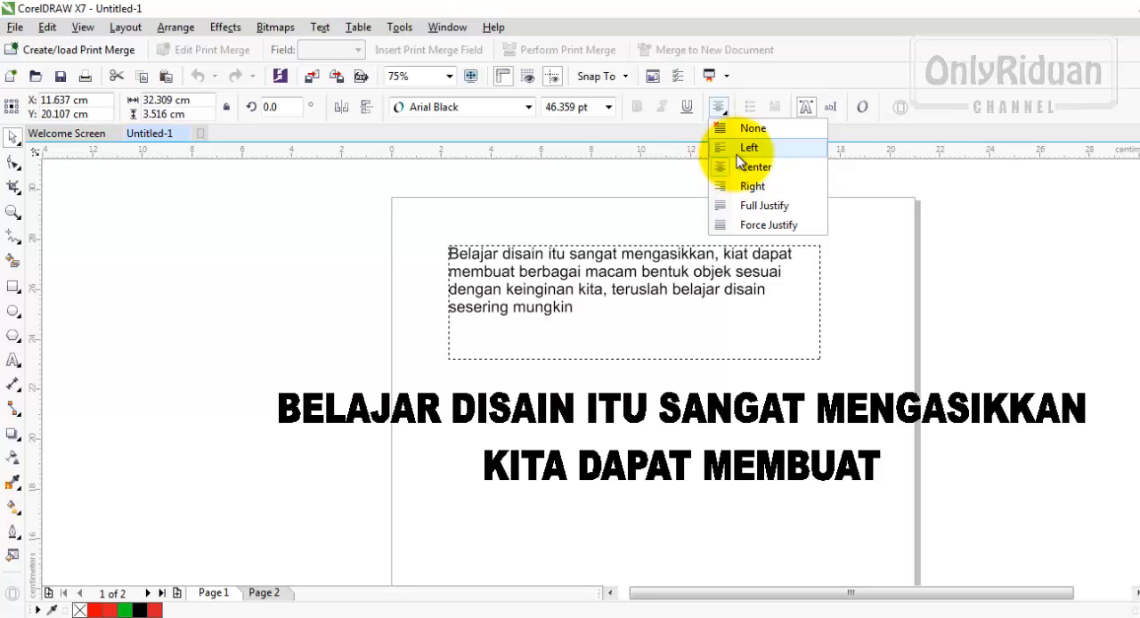
- Choose no horizontal alignment for the paragraph text and format it as a bulleted list
left_click(583, 294)
left_click(594, 291)
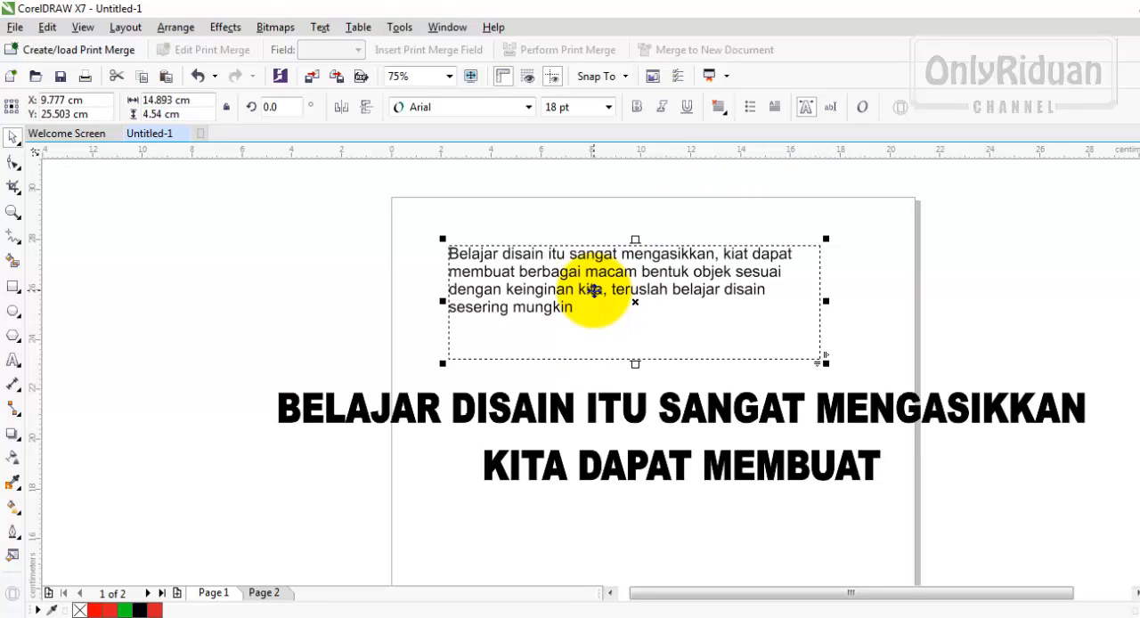
left_click(718, 107)
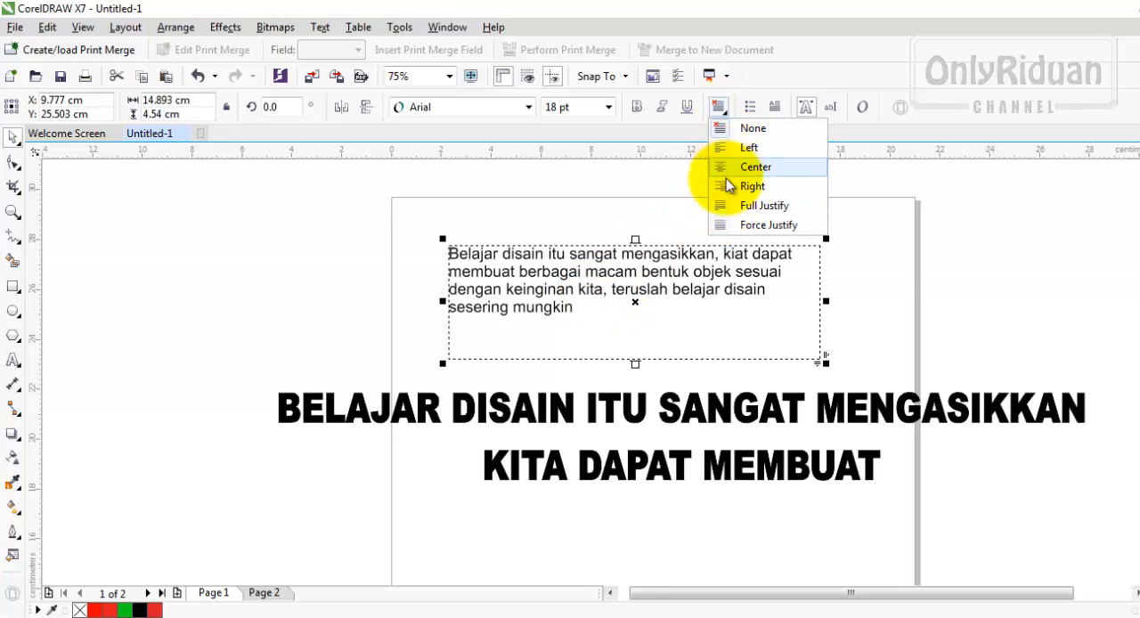
left_click(751, 127)
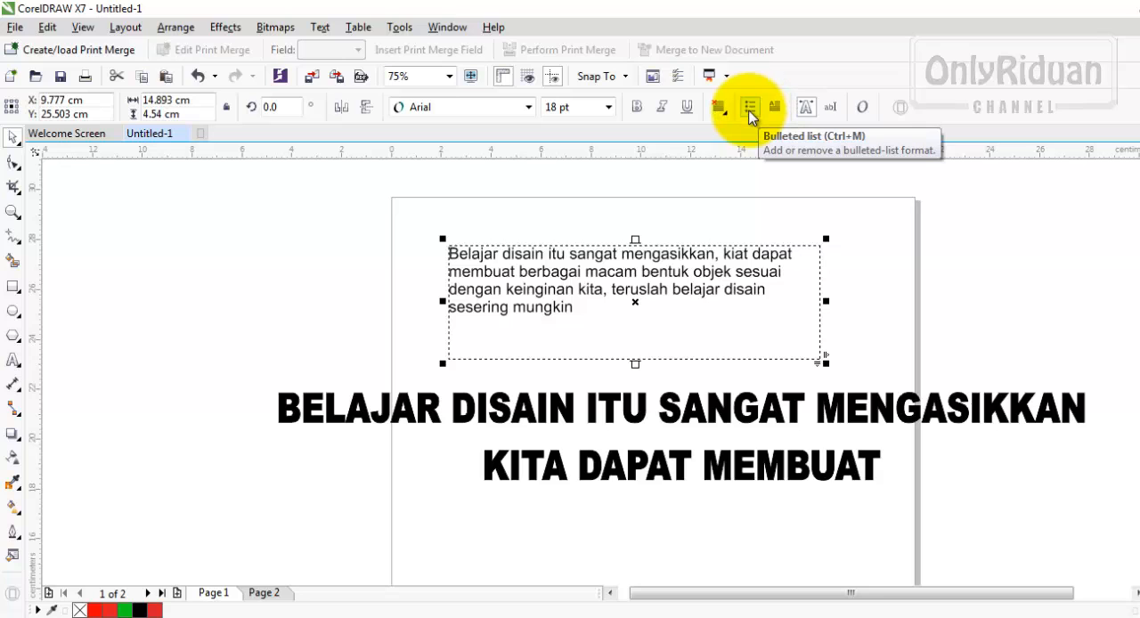
left_click(750, 108)
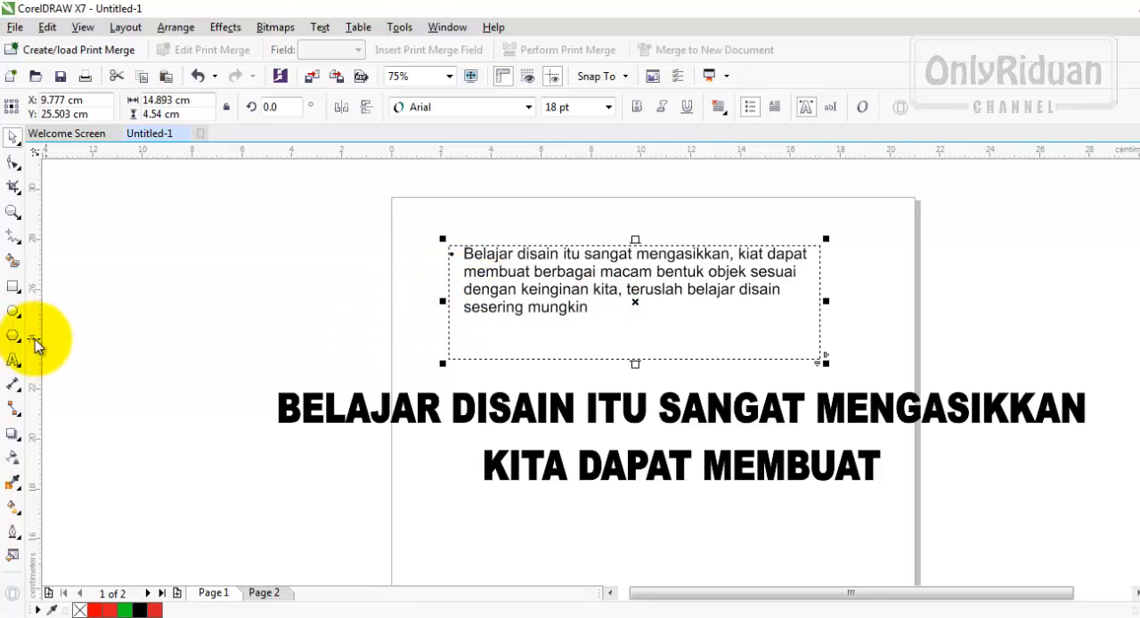
- Add the line "BNBHGHG" to the end of the paragraph text and remove the bullets from all its lines
left_click(13, 360)
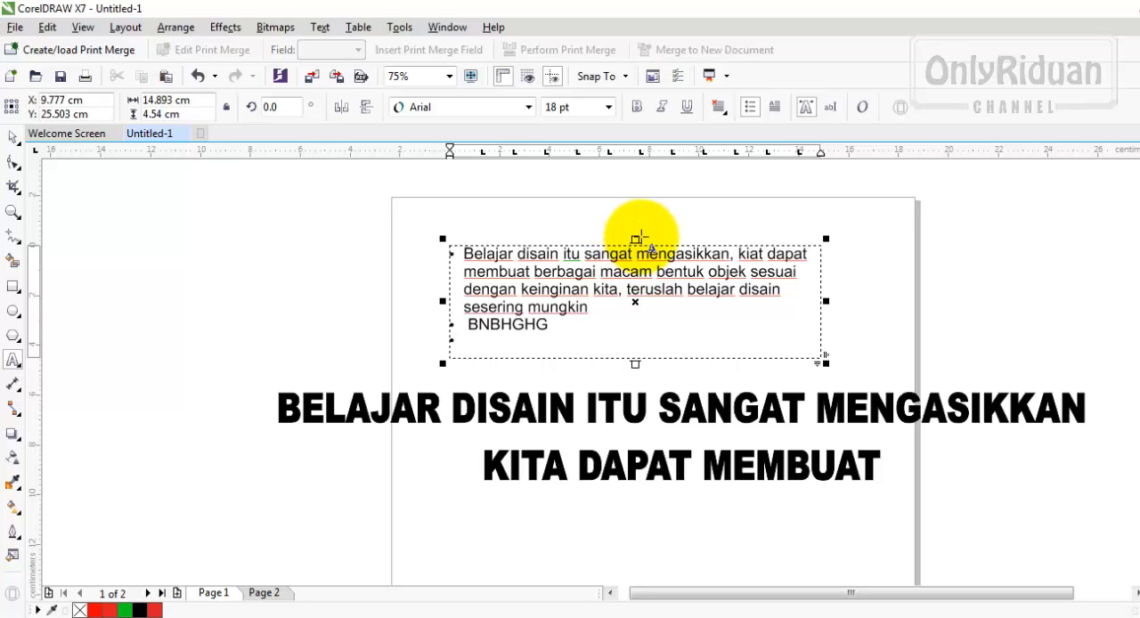
left_click_drag(474, 339, 447, 248)
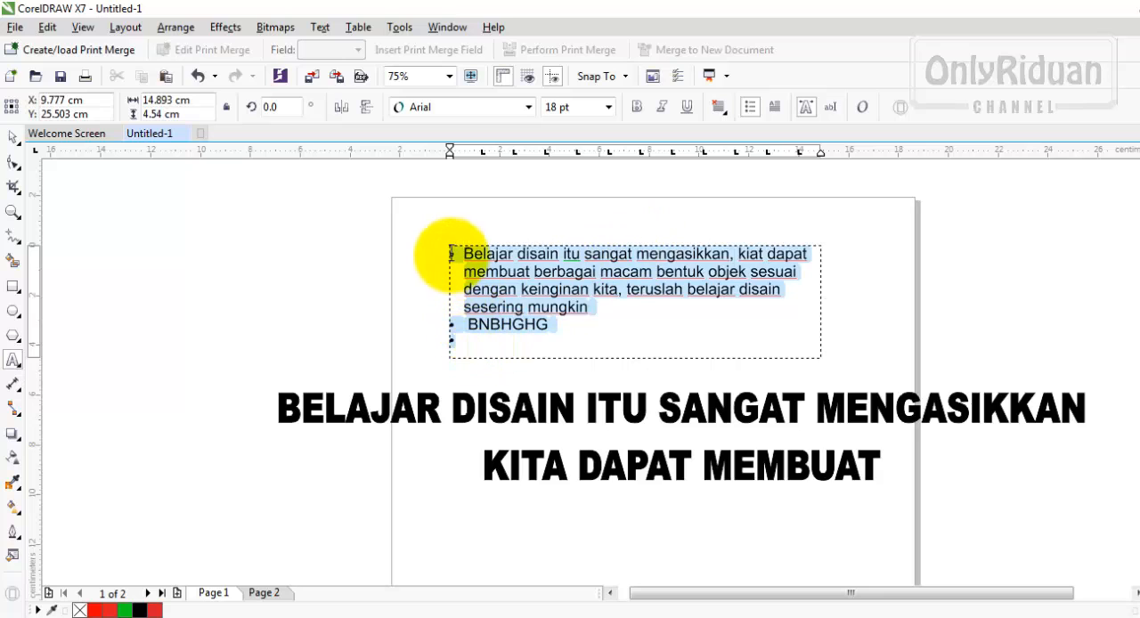
left_click(750, 107)
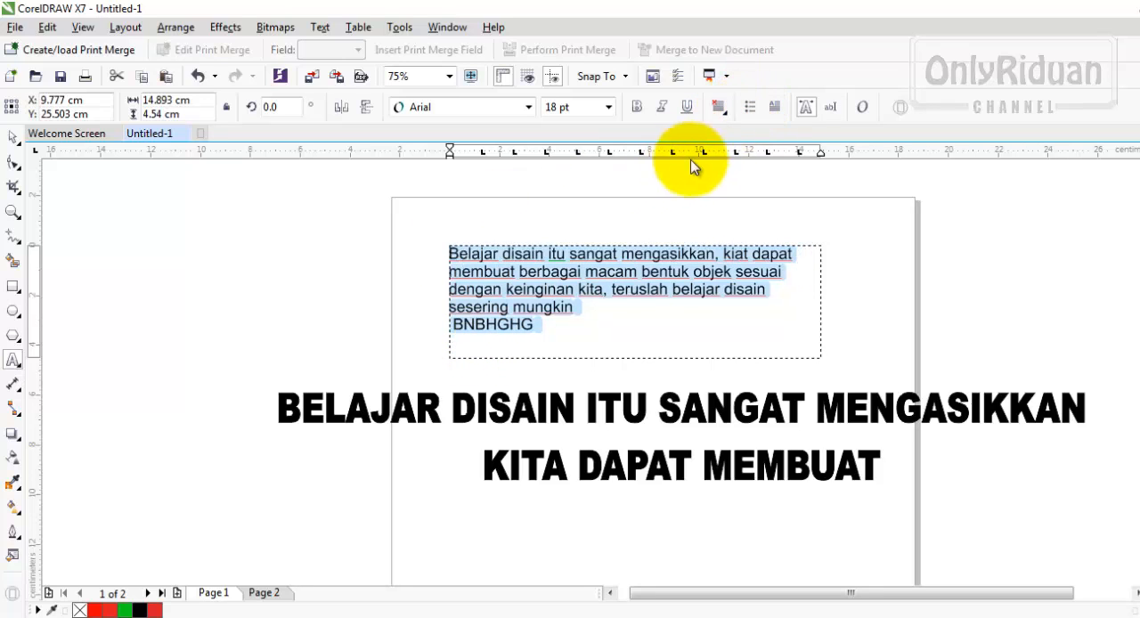
- Try a drop cap on the selected paragraph text, and undo it
left_click(775, 107)
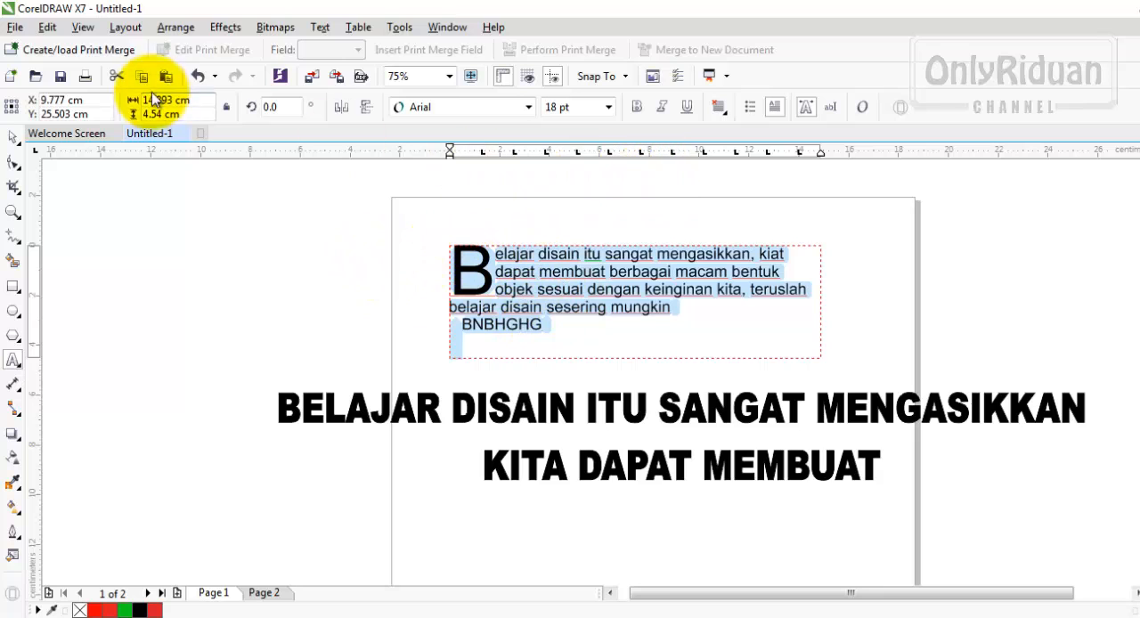
left_click(201, 77)
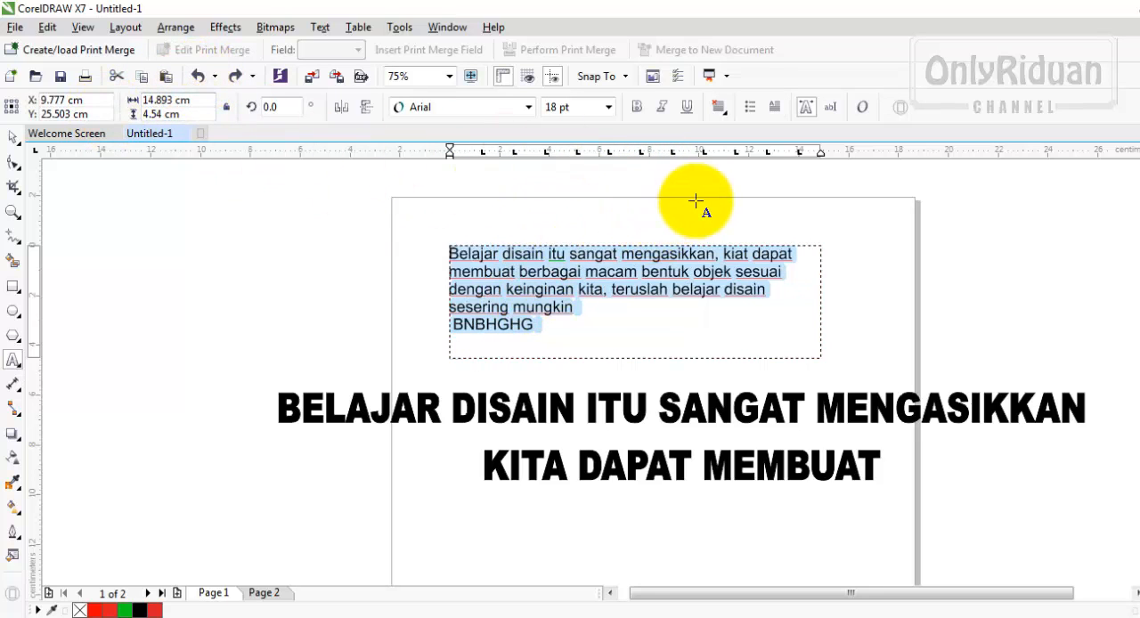
- Open the text properties of the selected paragraph and examine its character and paragraph settings
left_click(806, 108)
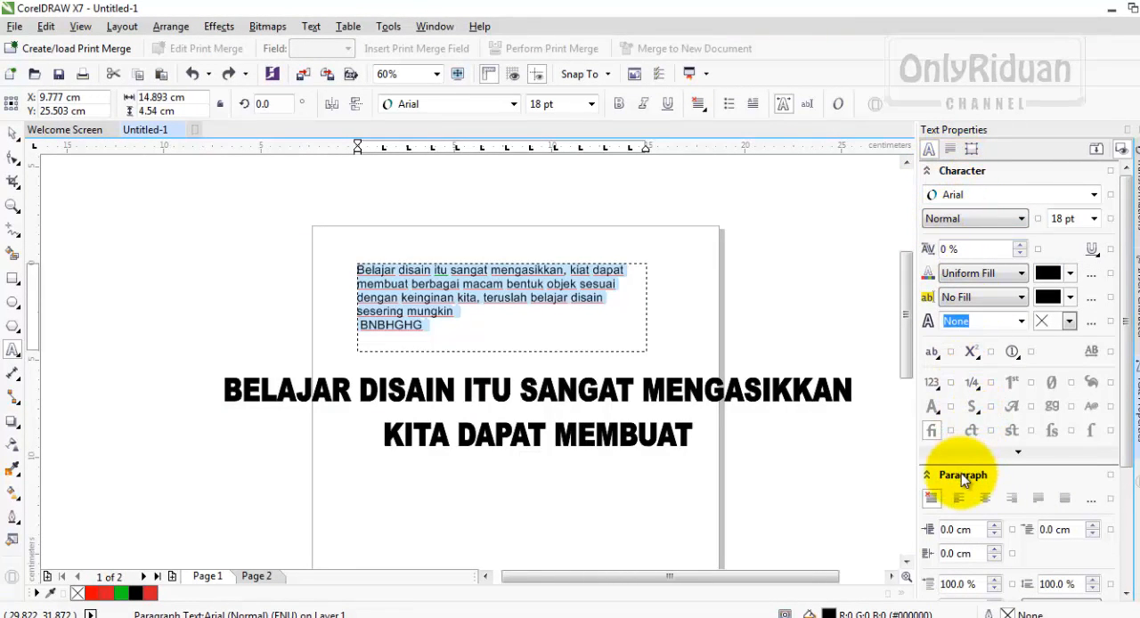
mouse_move(1124, 324)
left_mouse_down()
mouse_move(1129, 464)
mouse_move(1120, 306)
left_mouse_up()
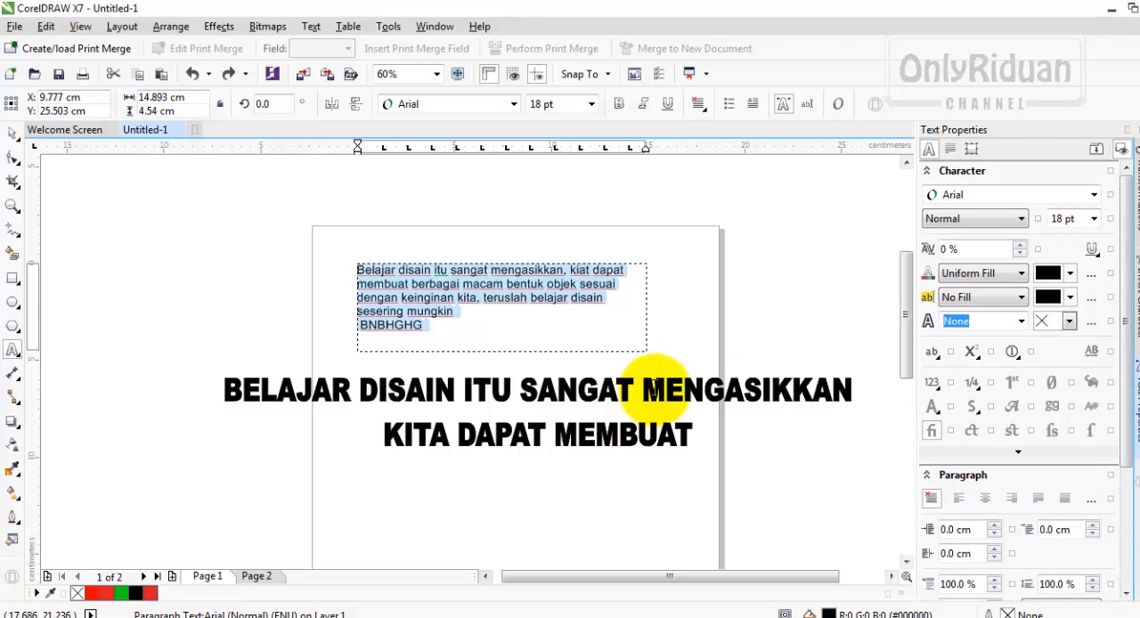
- Fill the artistic text heading below the paragraph with red
left_click(14, 133)
left_click(448, 387)
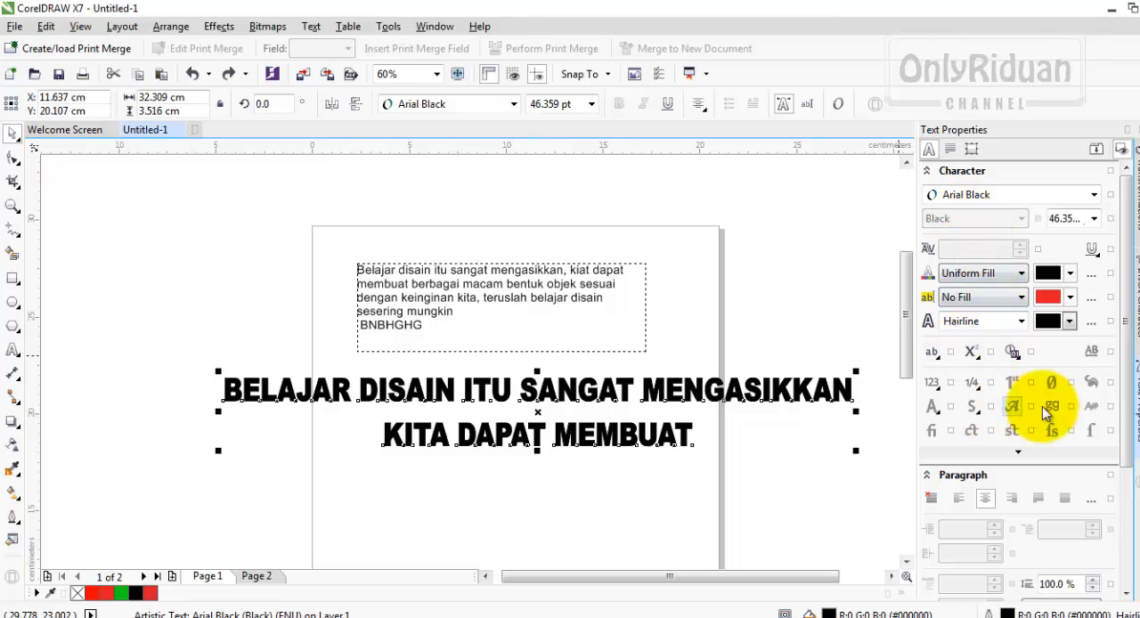
mouse_move(1128, 273)
left_mouse_down()
mouse_move(1122, 410)
mouse_move(1129, 256)
left_mouse_up()
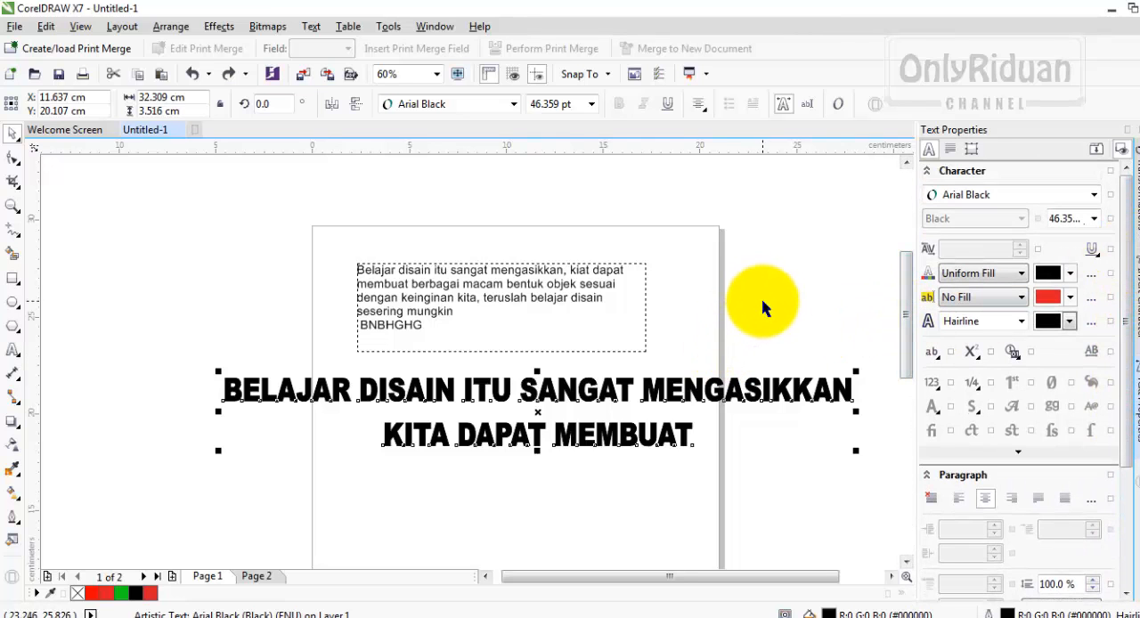
left_click(763, 344)
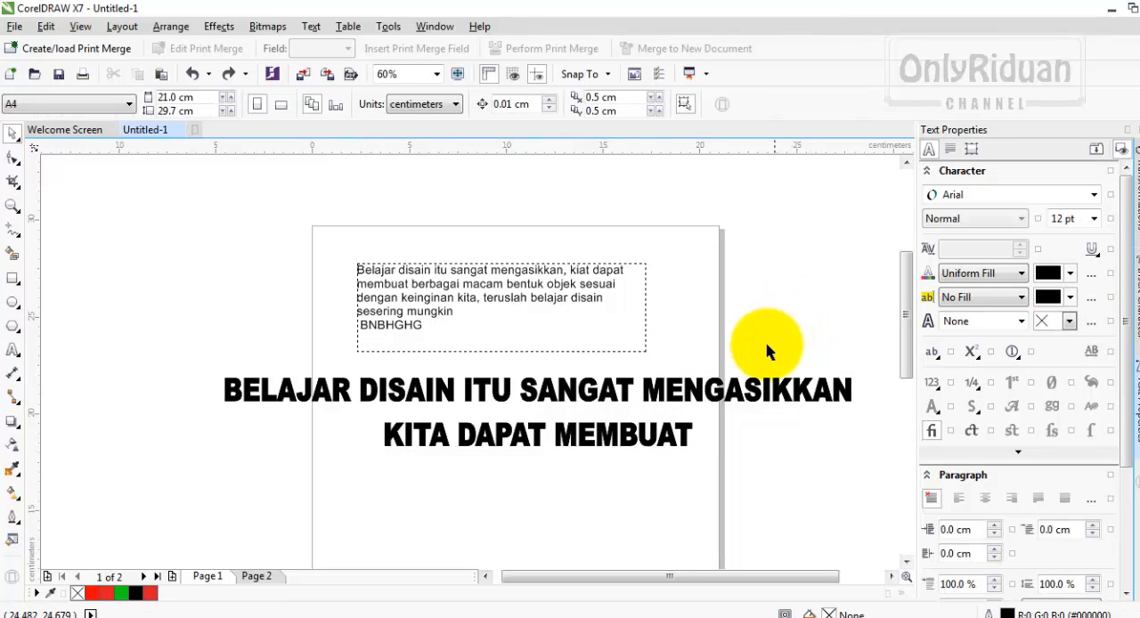
left_click(681, 394)
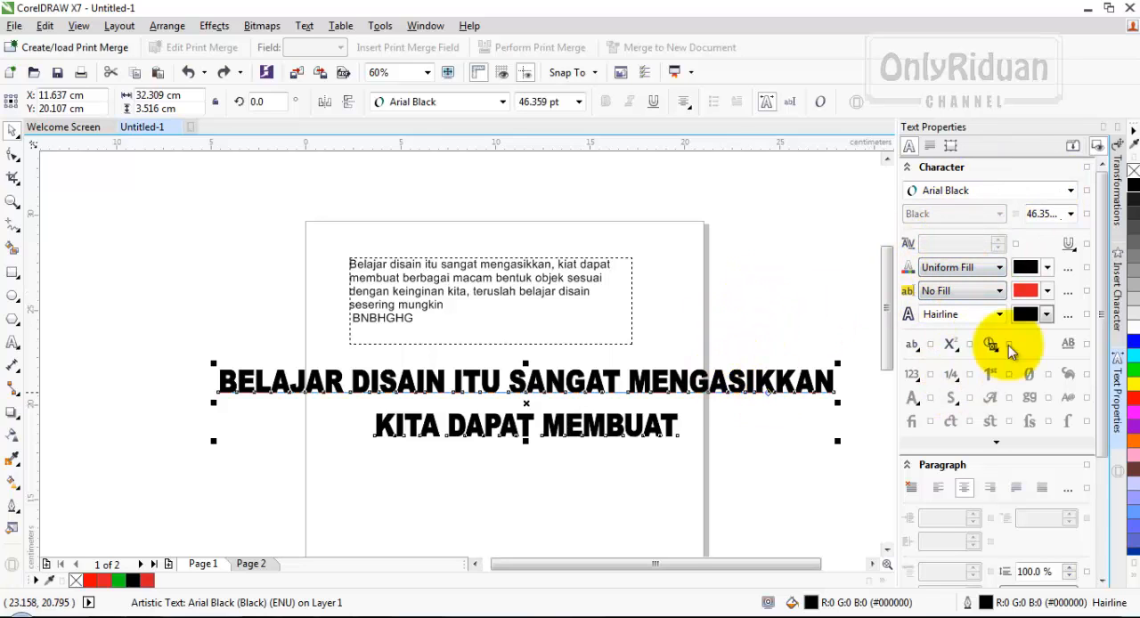
left_click(1132, 405)
left_click(748, 485)
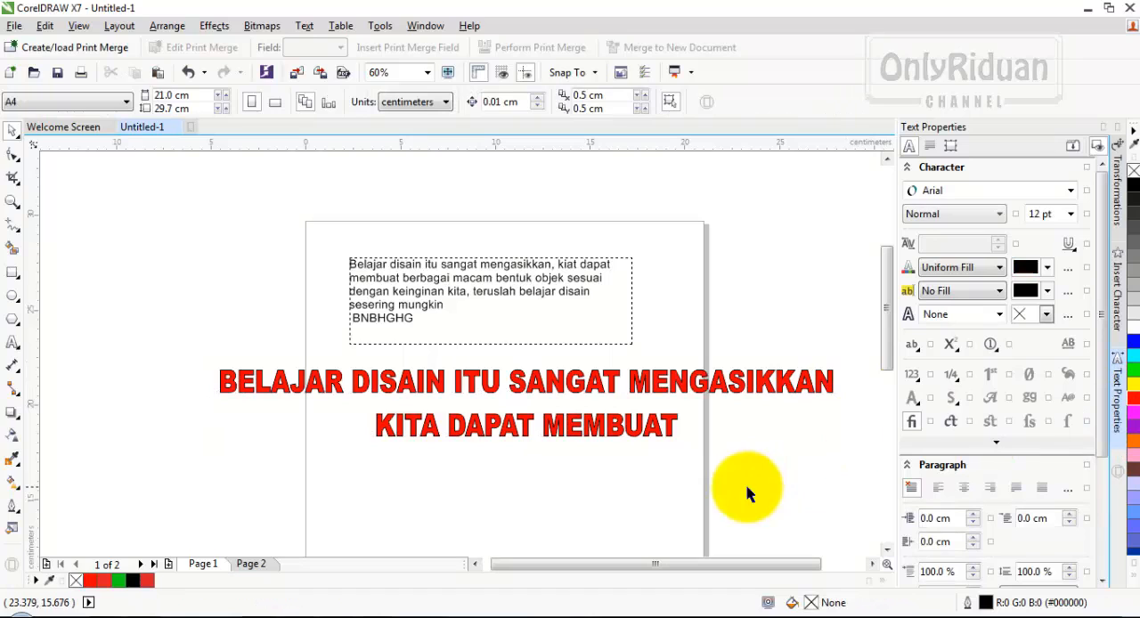
- Fill the paragraph text with blue
left_click(534, 301)
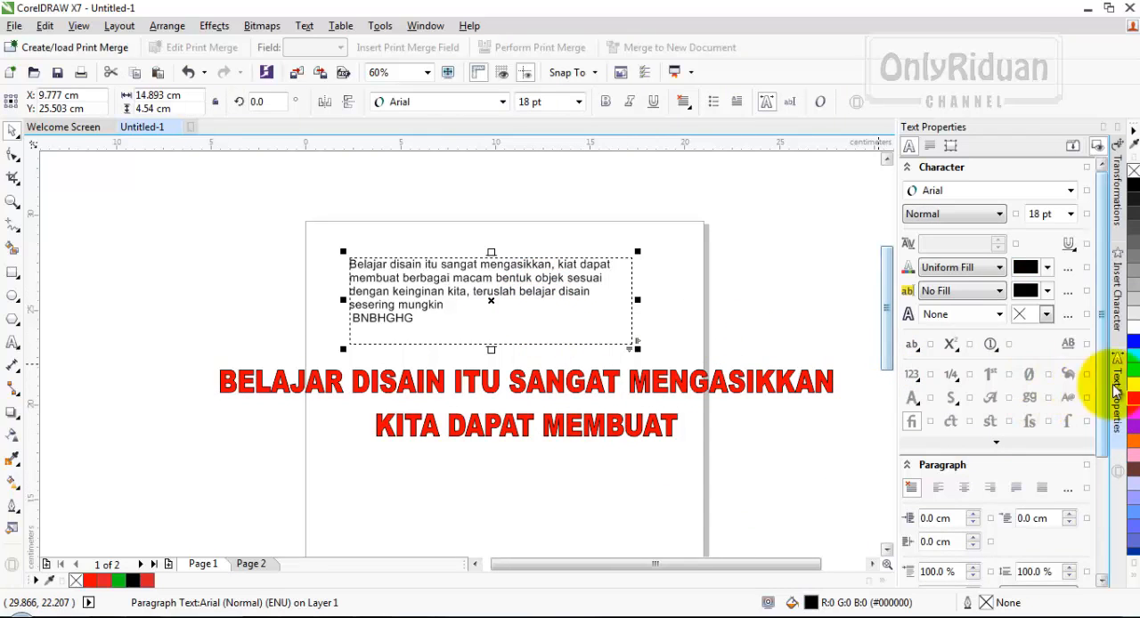
left_click(1133, 347)
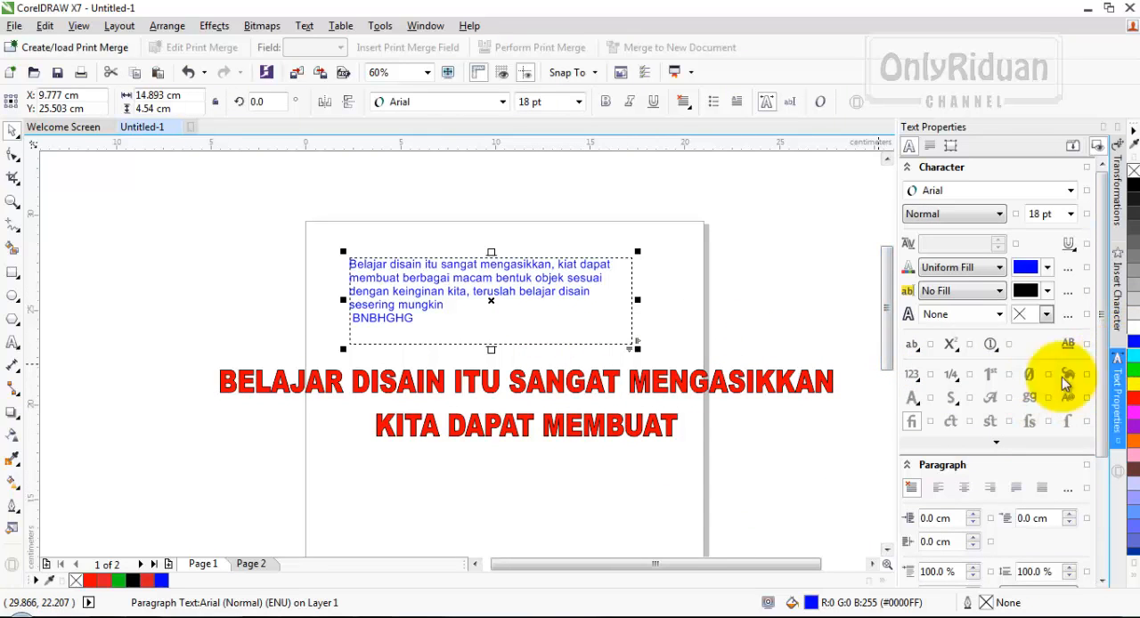
left_click(772, 432)
- Shorten the artistic text heading to "BELAJAR DISAIN" and move it beneath the paragraph text, within the page
left_click(677, 382)
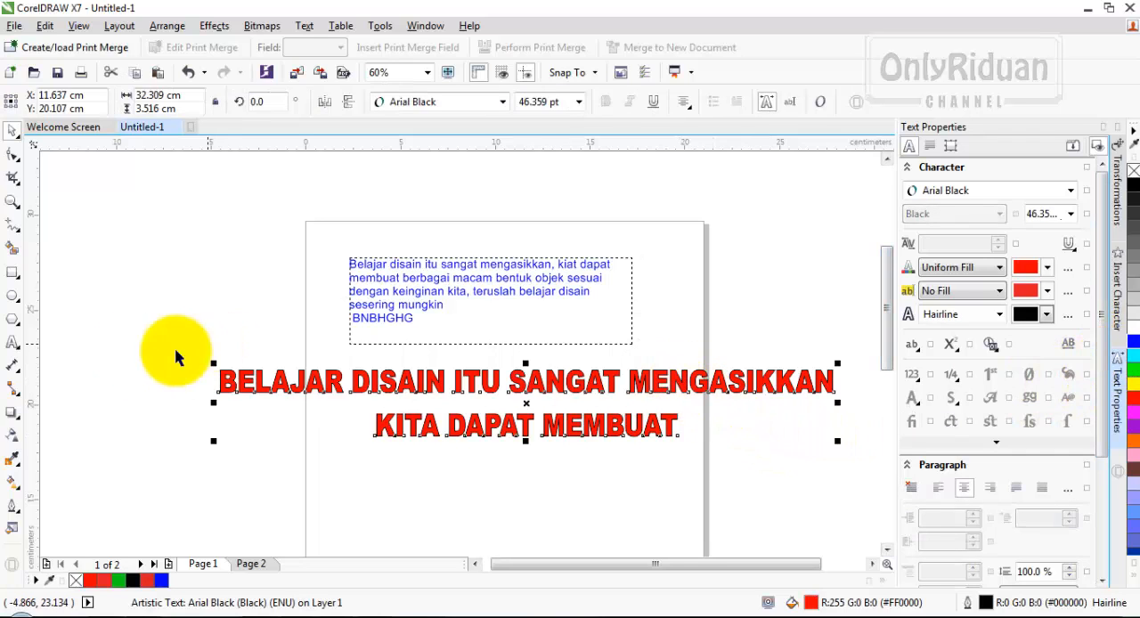
left_click(12, 342)
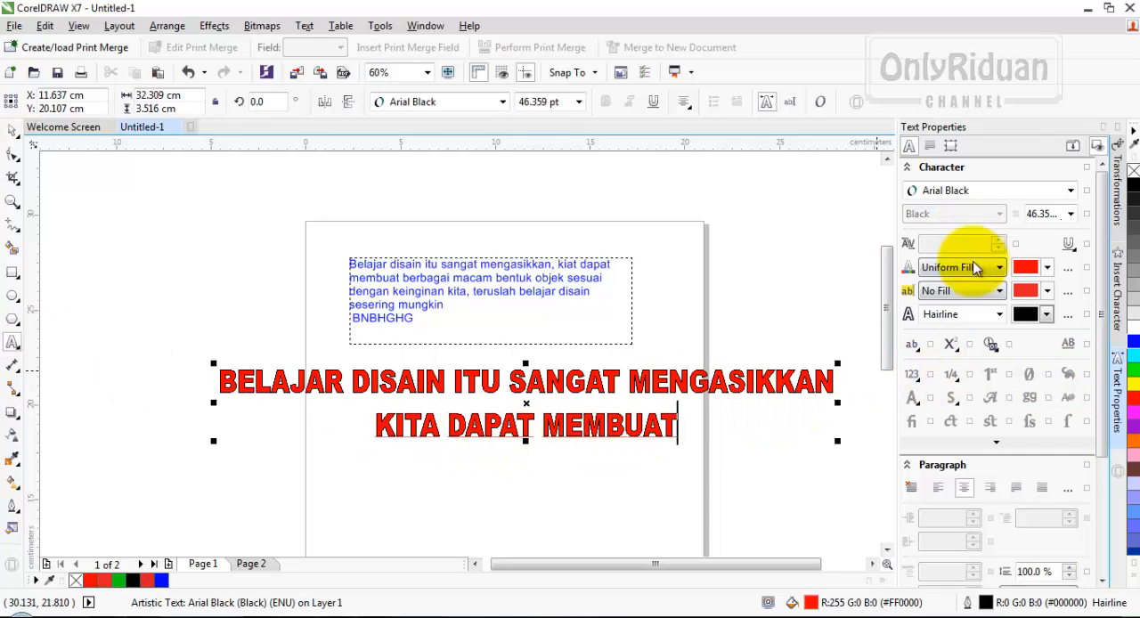
left_click_drag(684, 422, 640, 381)
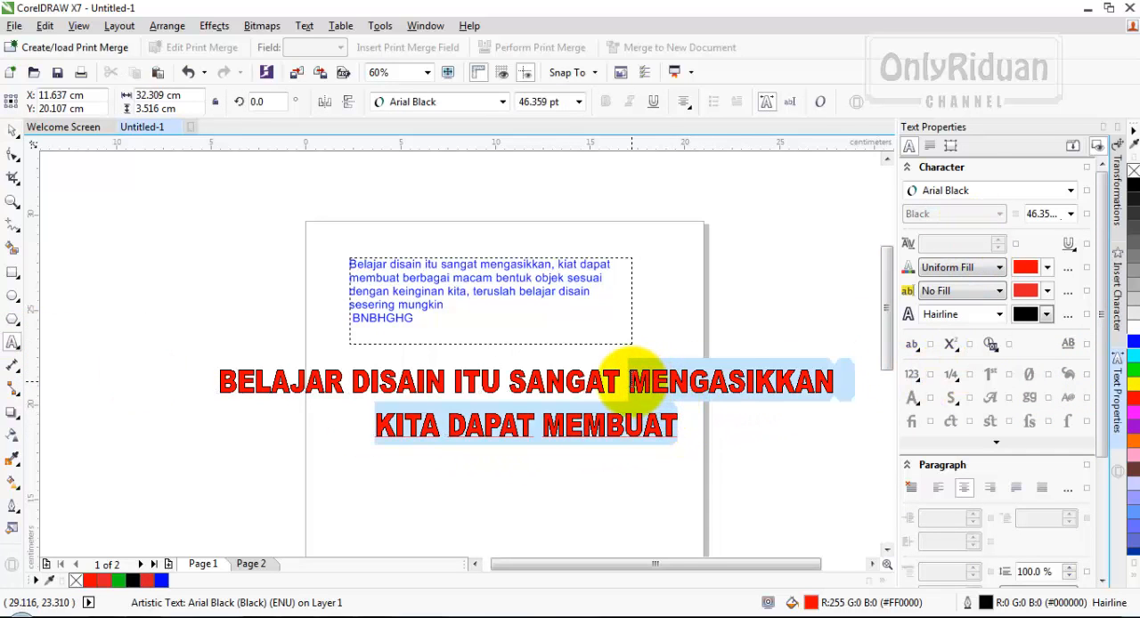
key("Delete")
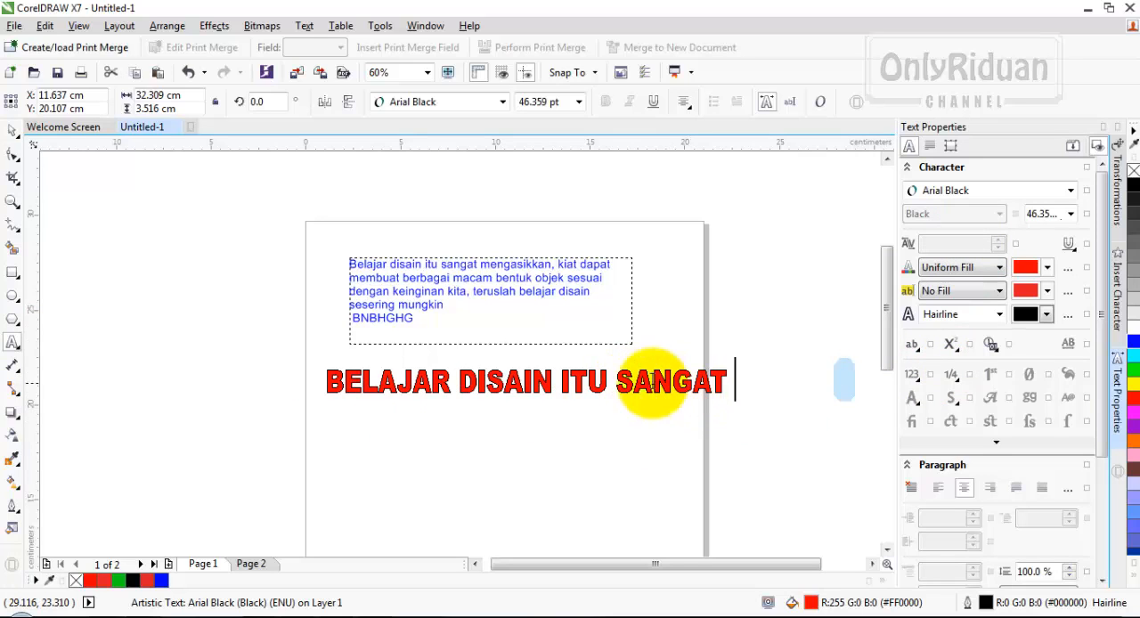
left_click_drag(553, 381, 723, 381)
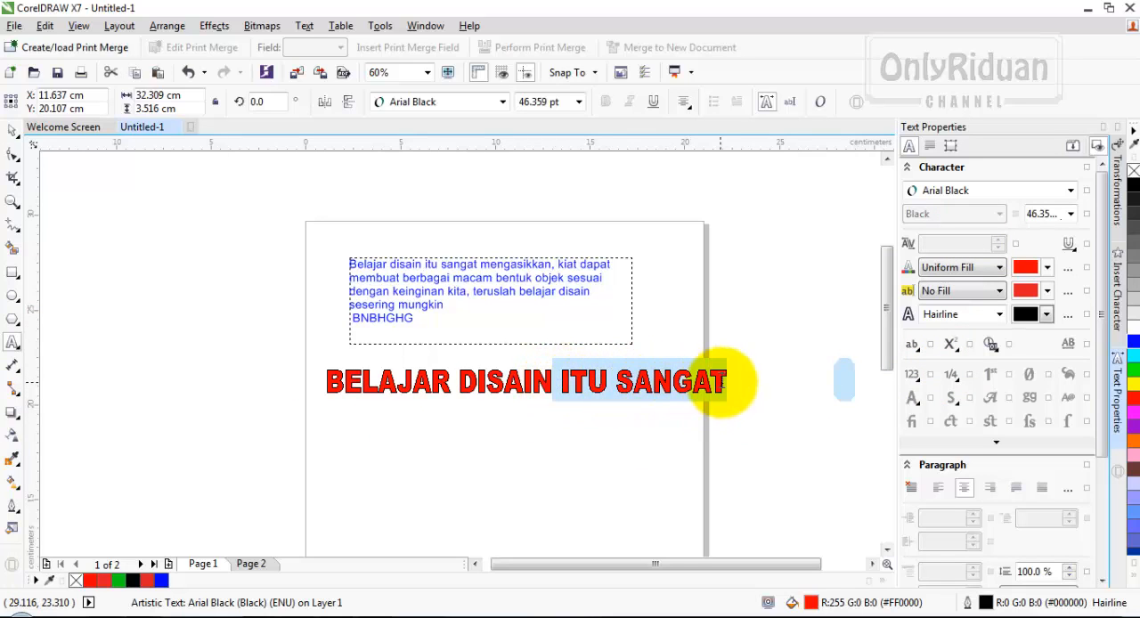
key("Delete")
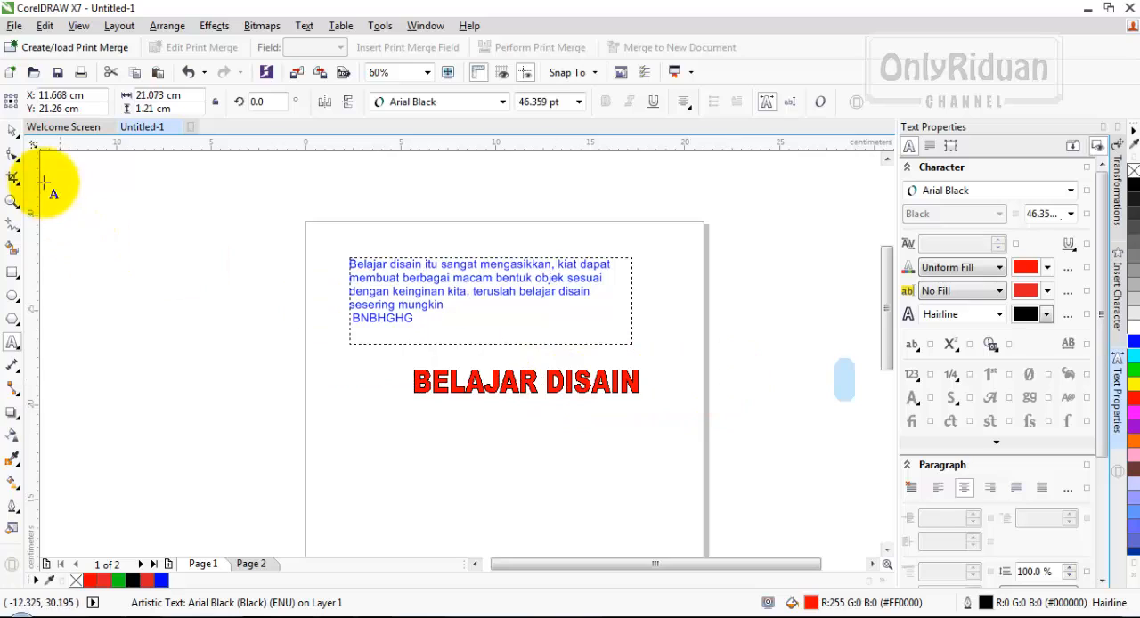
left_click(13, 130)
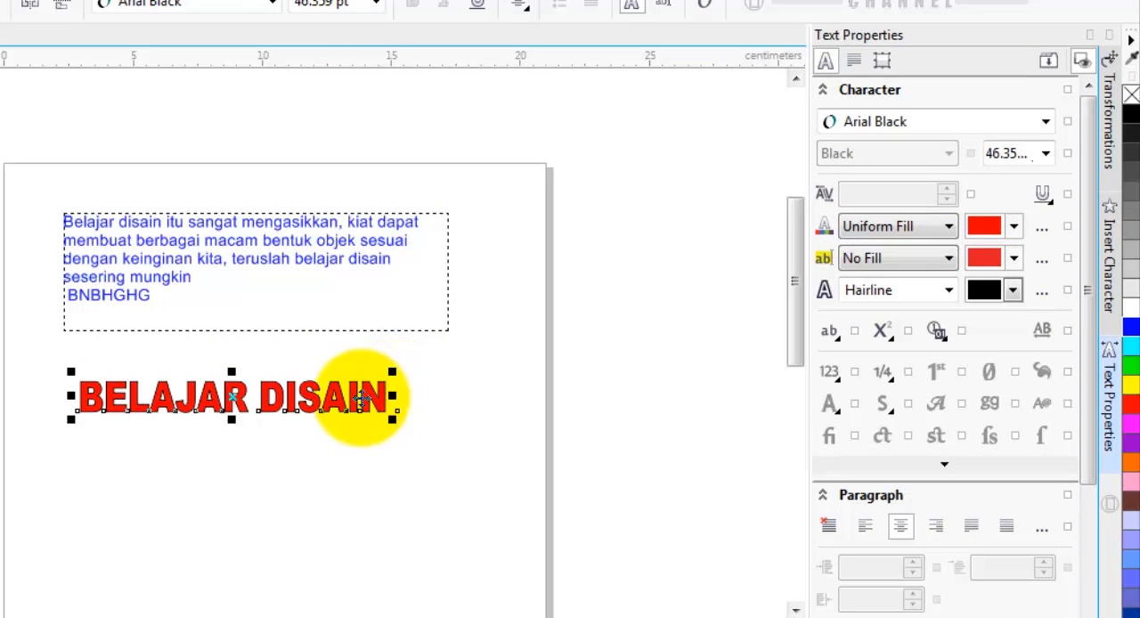
left_click(341, 457)
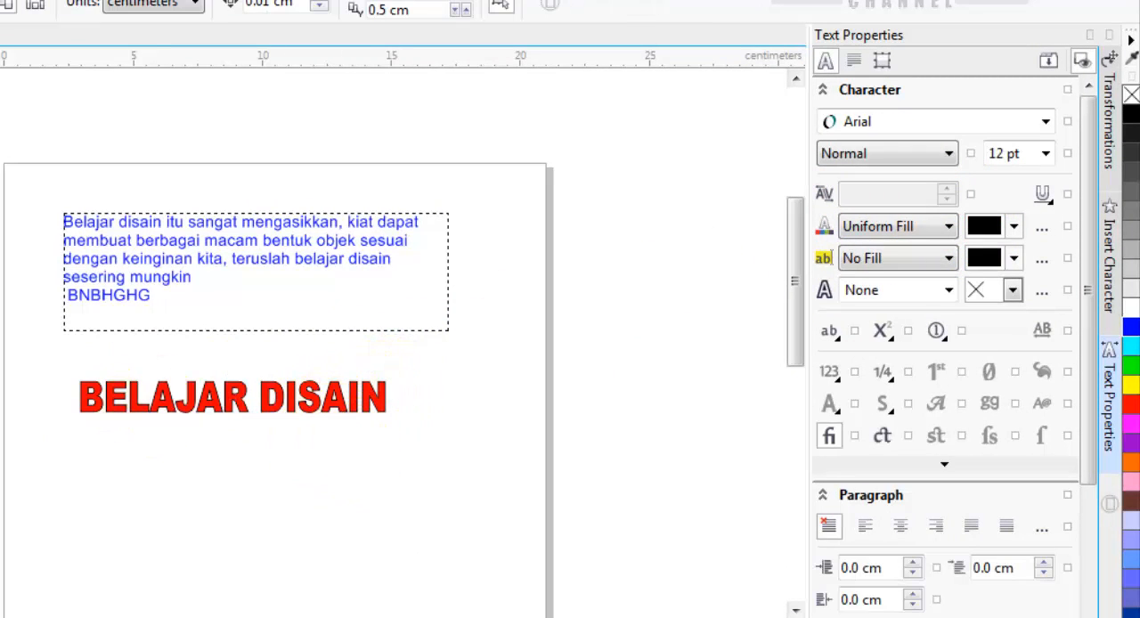
- Set the range kerning of all characters in the "BELAJAR DISAIN" heading to 20 %
left_click_drag(78, 397, 394, 395)
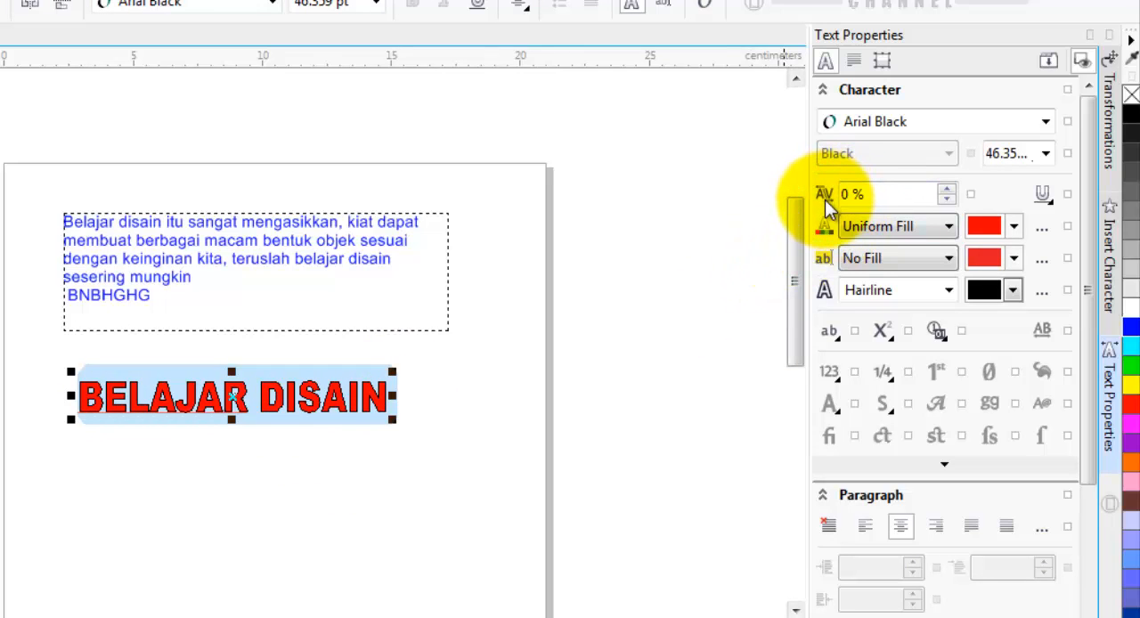
left_click(947, 188)
left_click(947, 189)
left_click(947, 189)
left_click(947, 189)
left_click(947, 189)
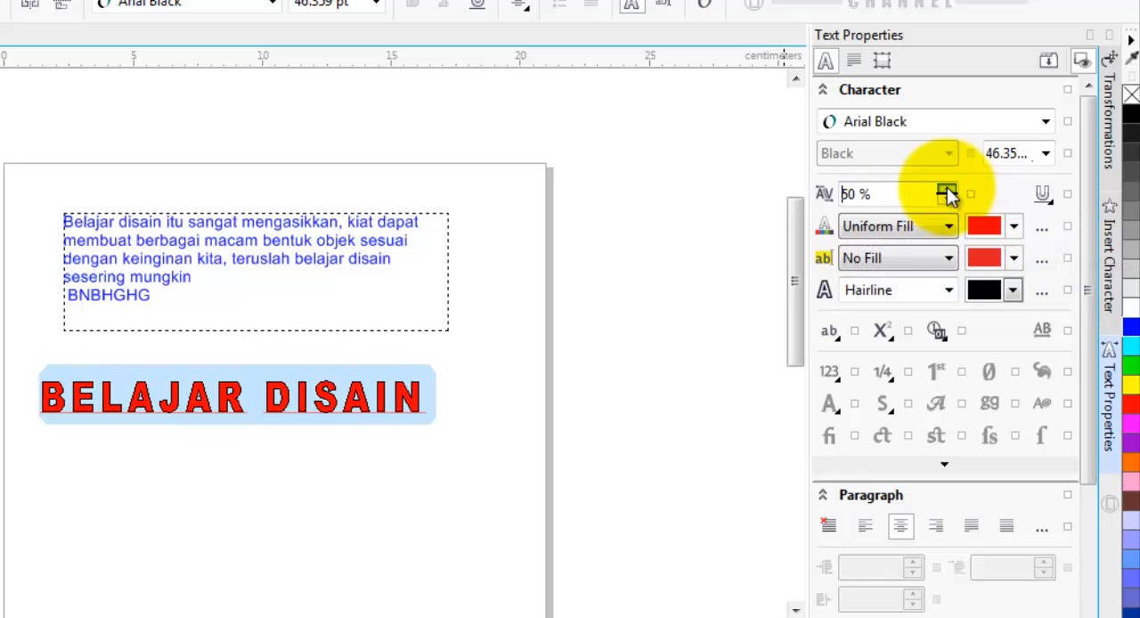
left_click(946, 189)
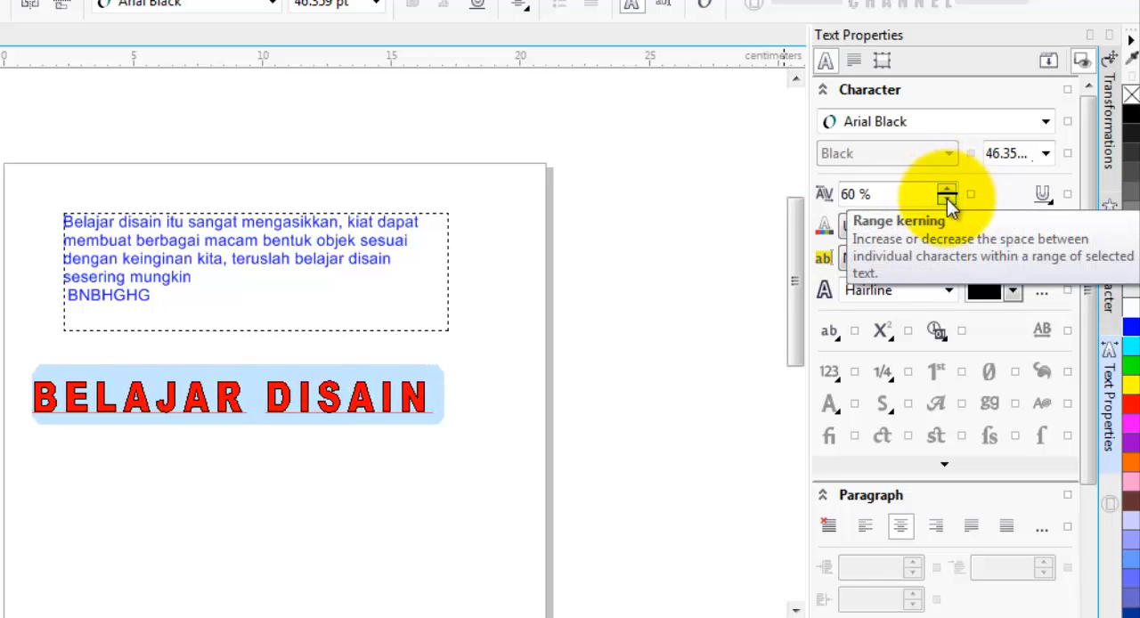
left_click(948, 199)
left_click(948, 200)
left_click(948, 200)
left_click(947, 200)
left_click(948, 200)
left_click(947, 199)
left_click(948, 200)
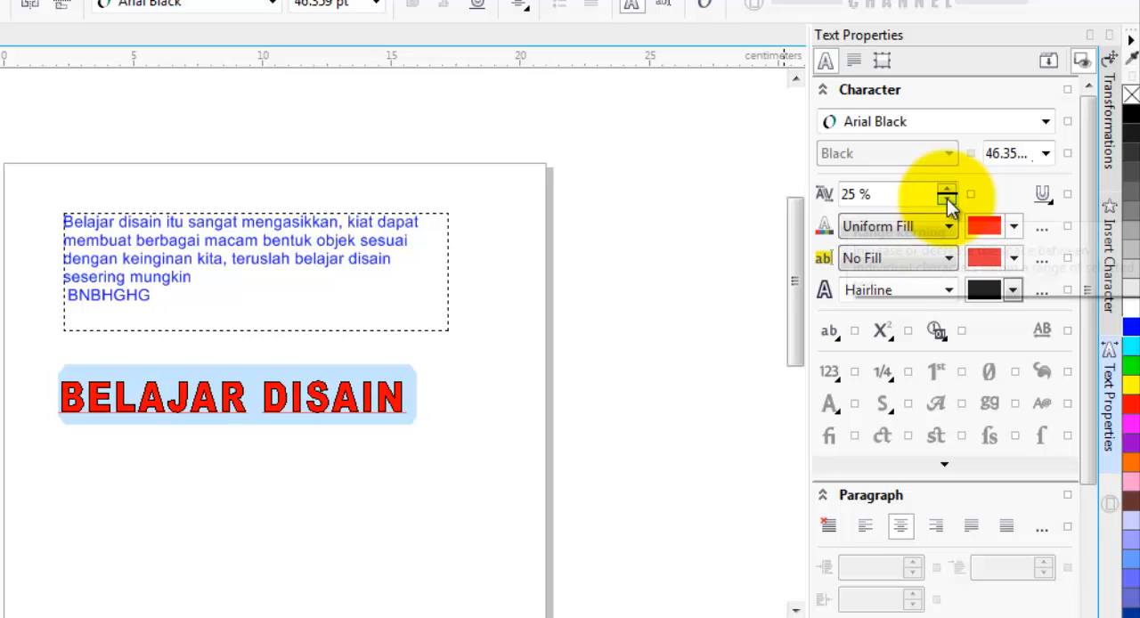
left_click(948, 199)
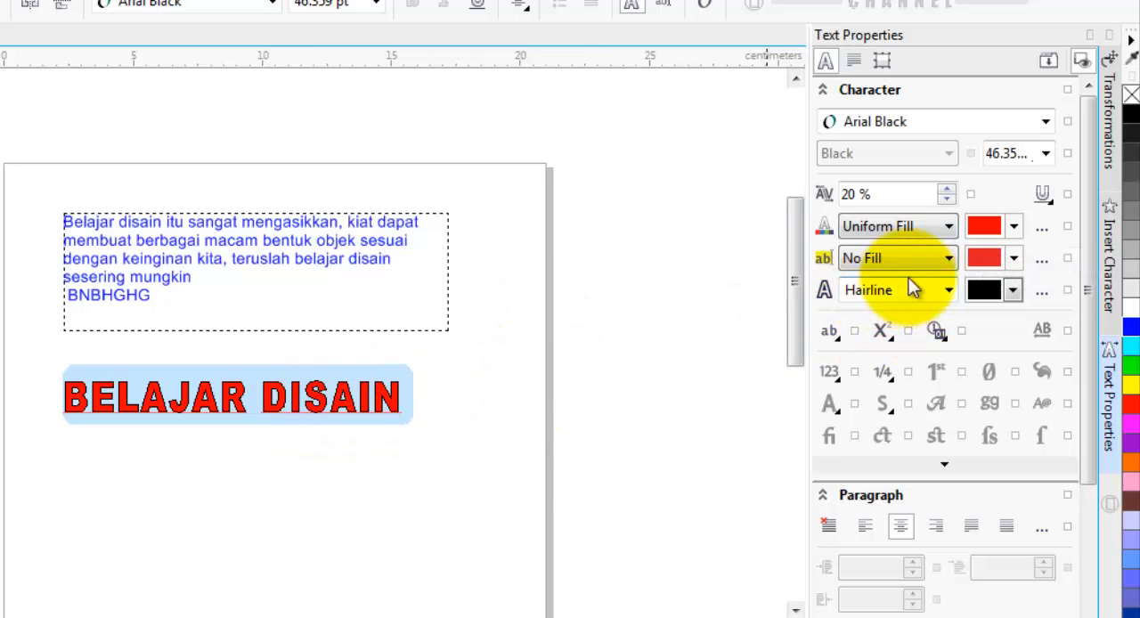
- Try a black uniform background fill behind the heading's characters, and undo it
left_click(951, 258)
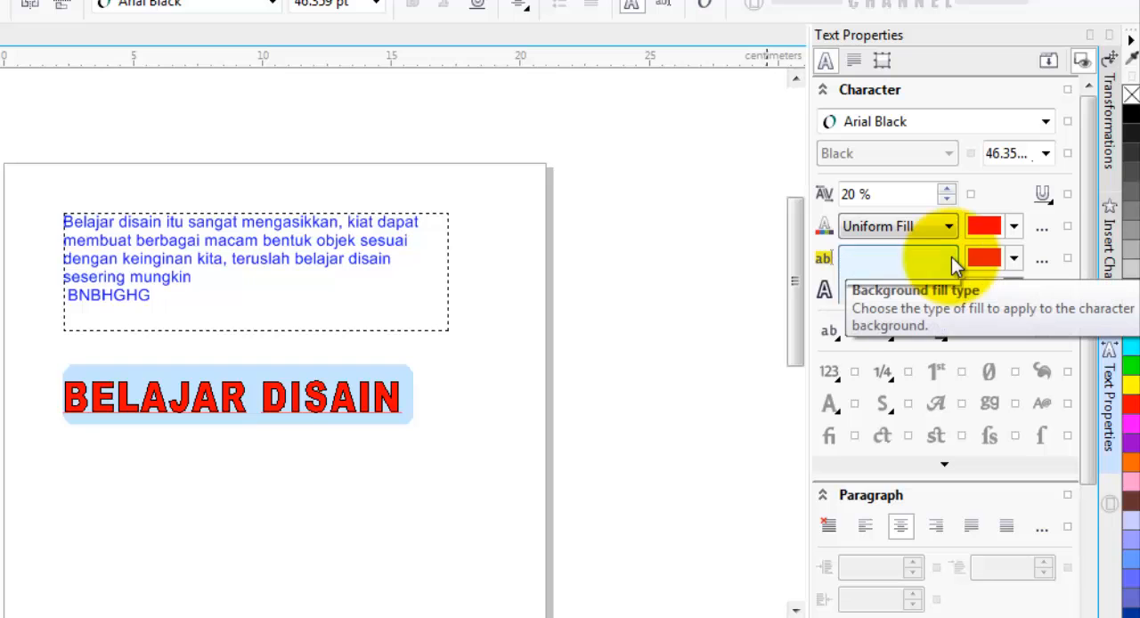
left_click(952, 256)
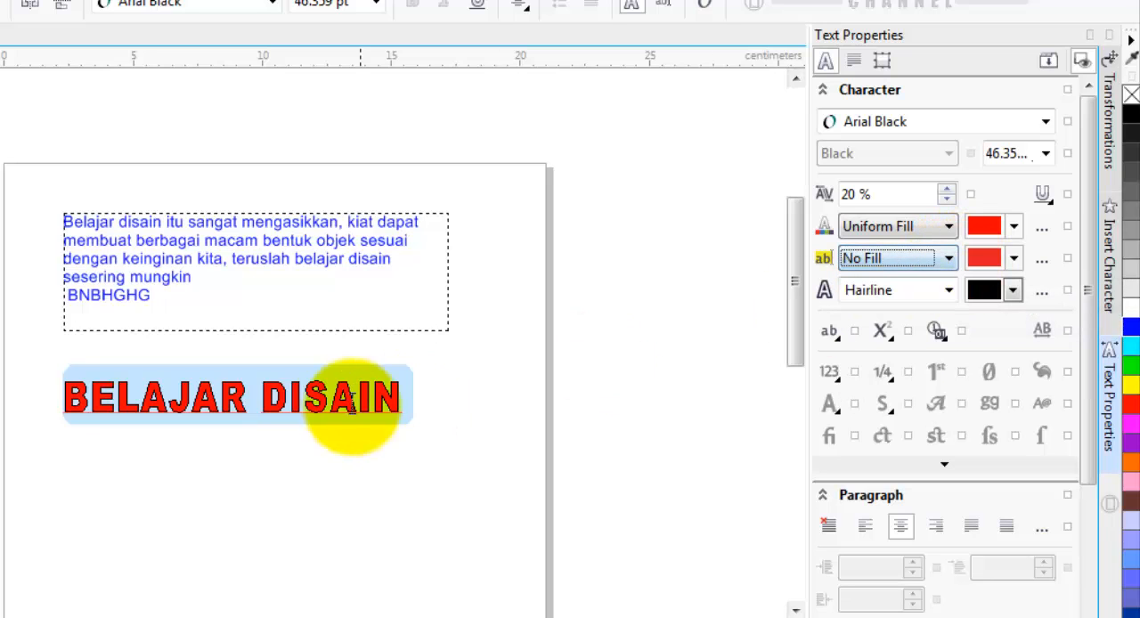
left_click(1013, 259)
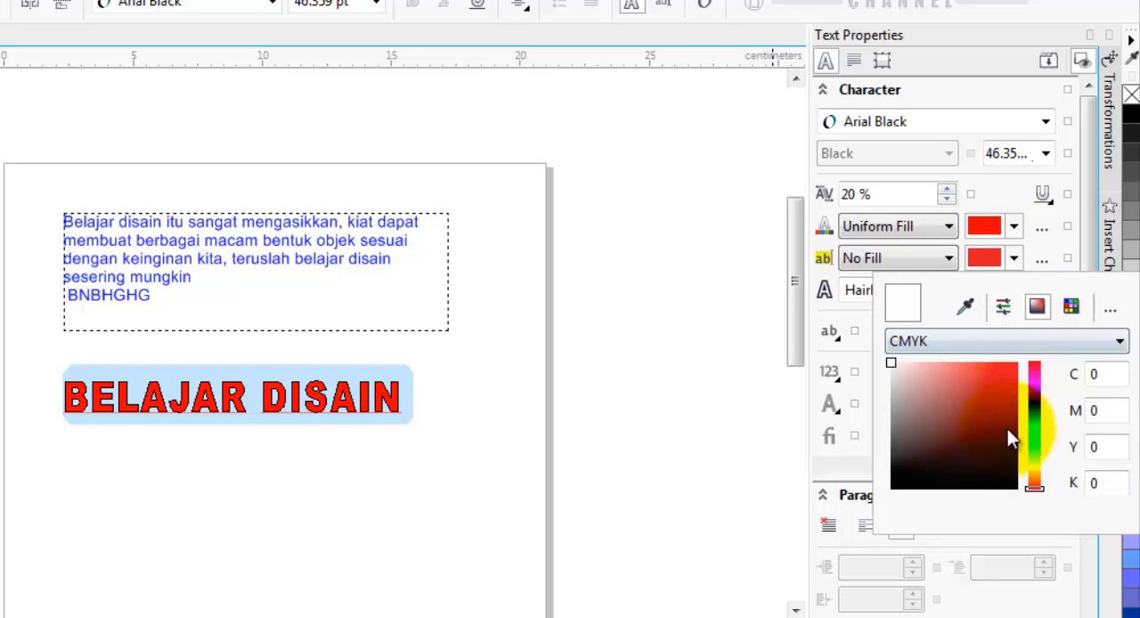
left_click(1002, 483)
left_click(466, 407)
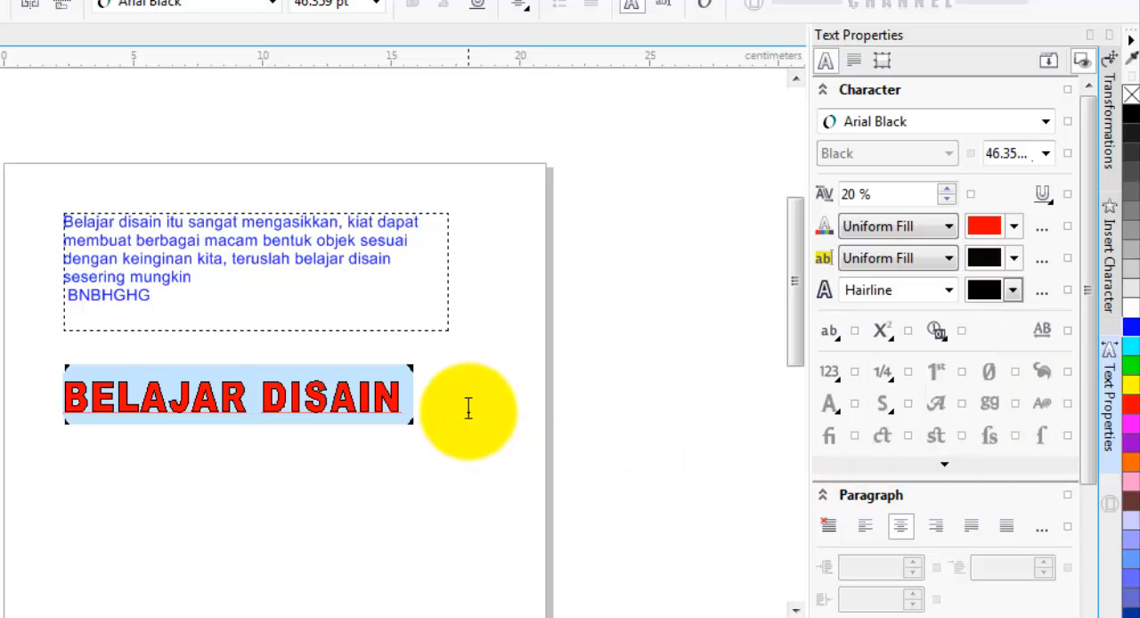
left_click(347, 397)
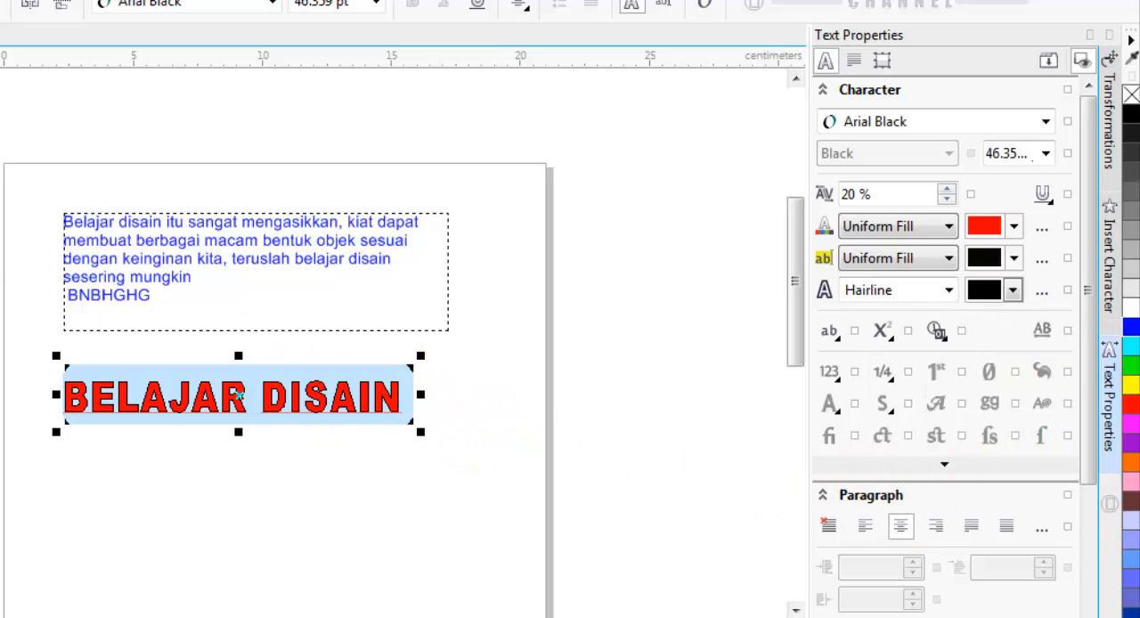
left_click(511, 507)
left_click(347, 400)
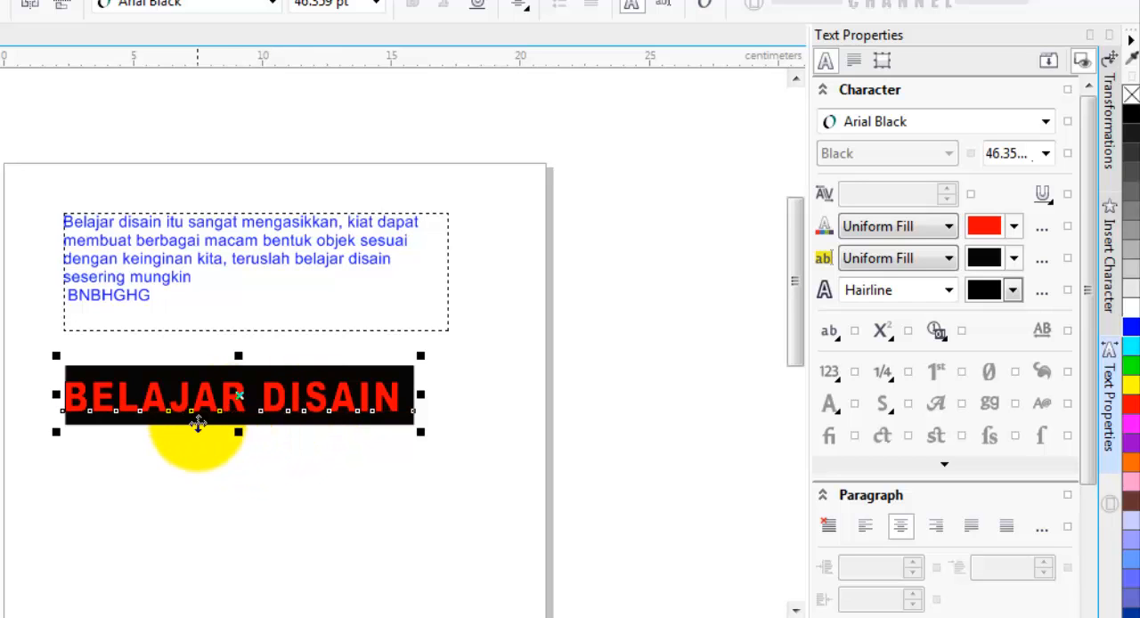
key("ctrl+z")
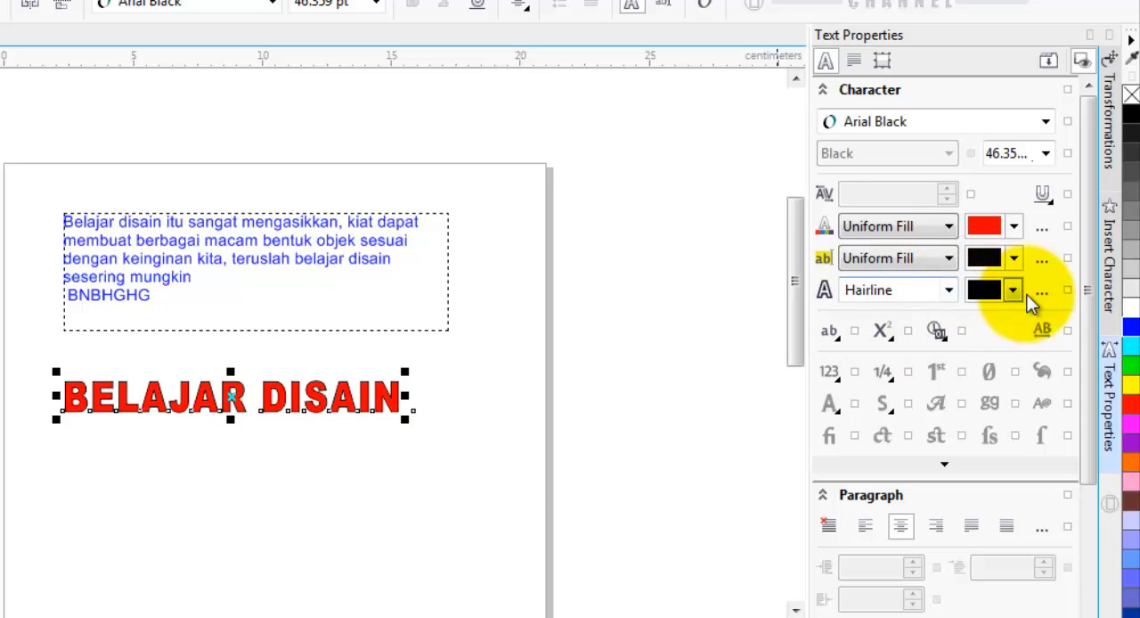
- Try a 1.0 mm outline on the heading in red and in yellow, and undo the outline changes
left_click(955, 296)
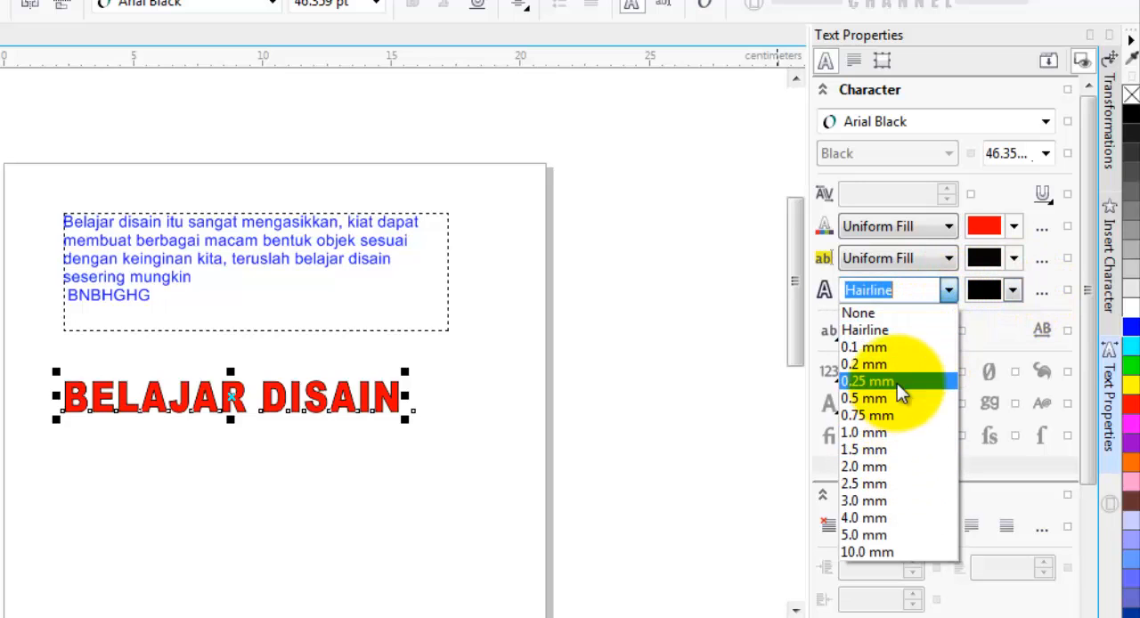
left_click(889, 430)
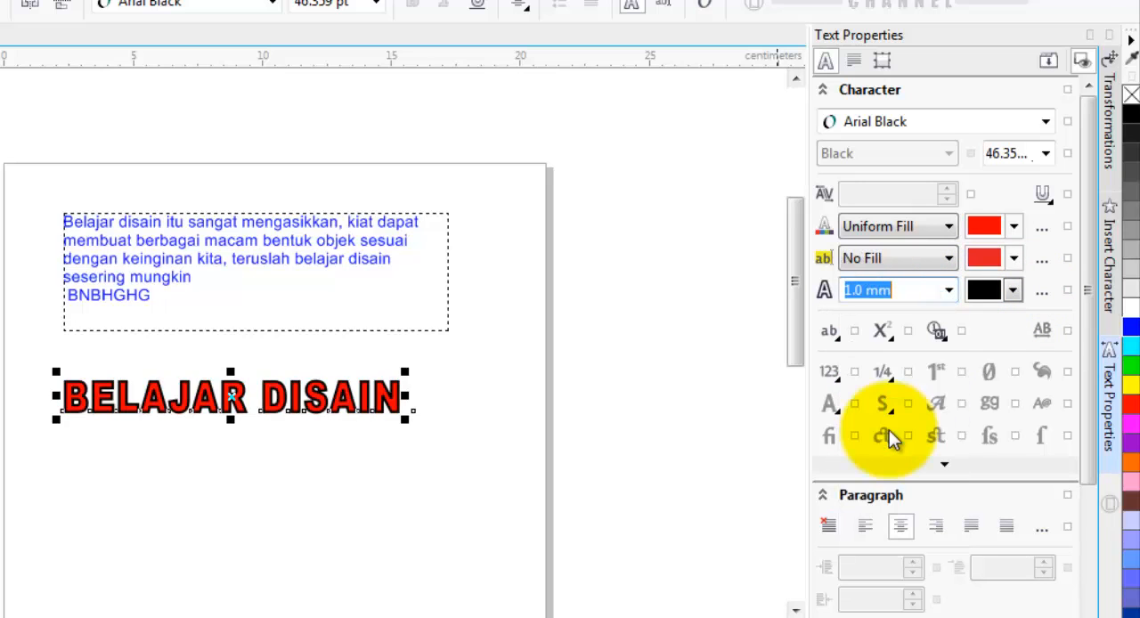
left_click(1014, 289)
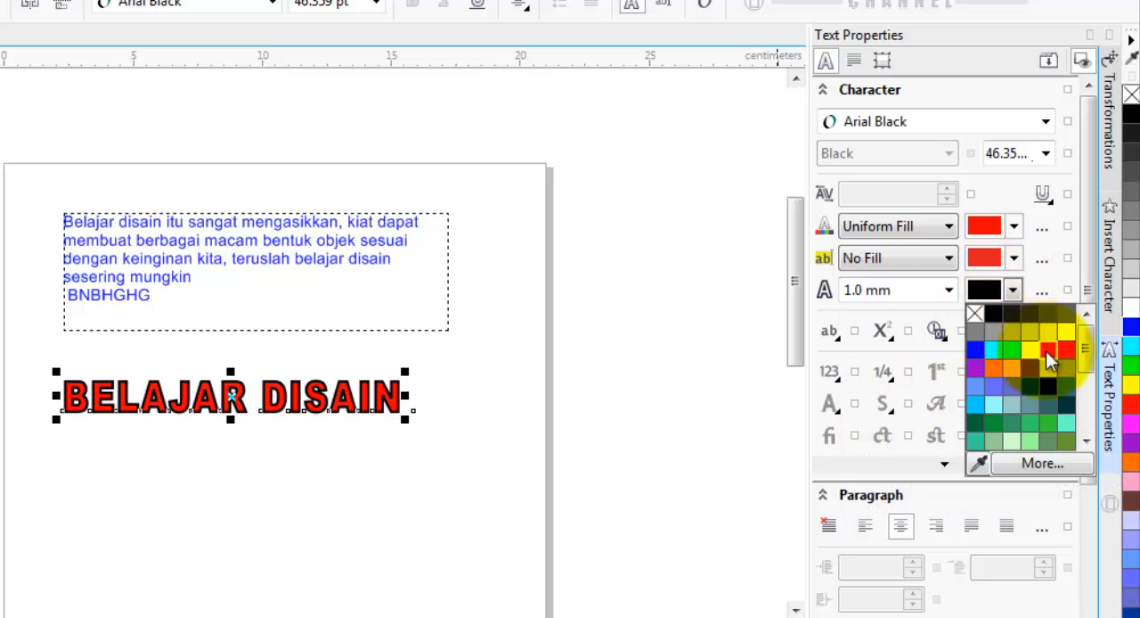
left_click(1046, 352)
left_click(1013, 290)
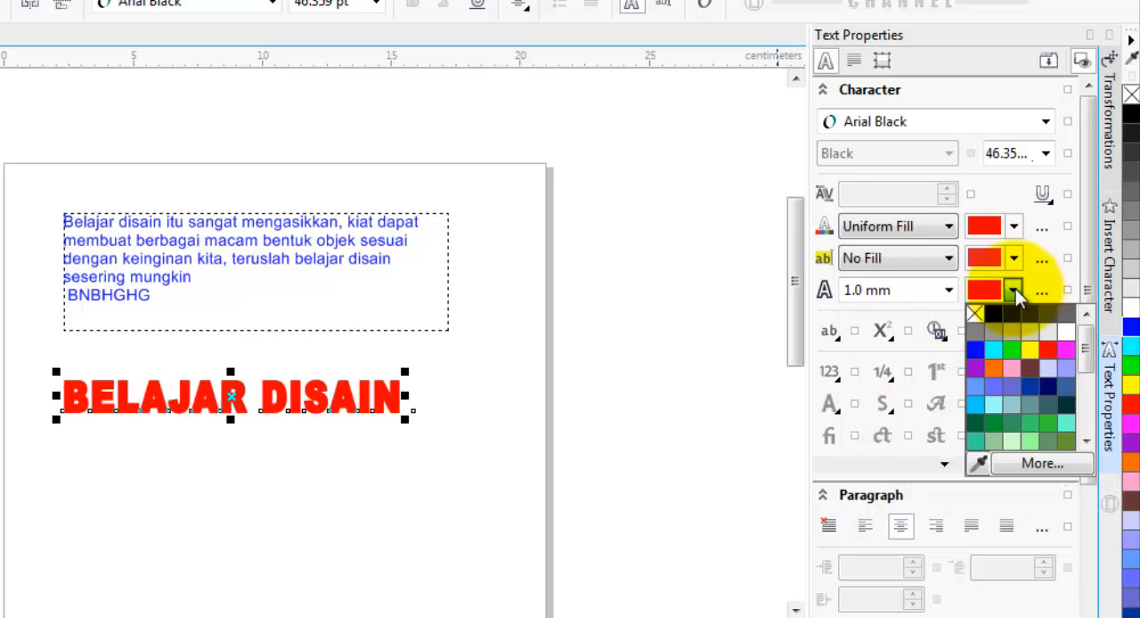
left_click(1033, 350)
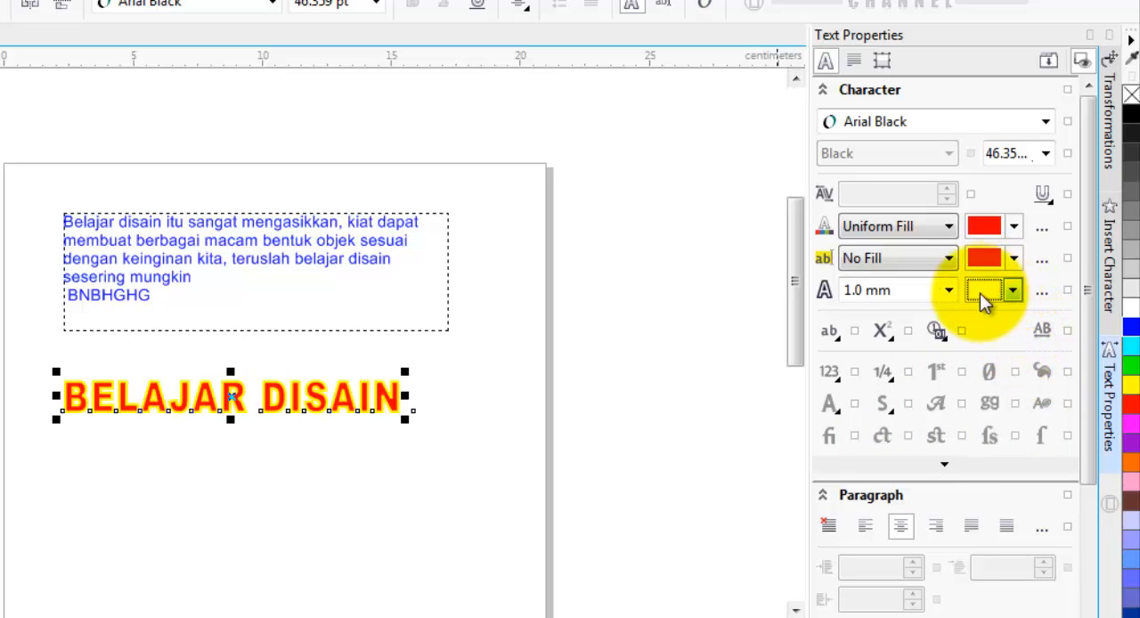
key("ctrl+z")
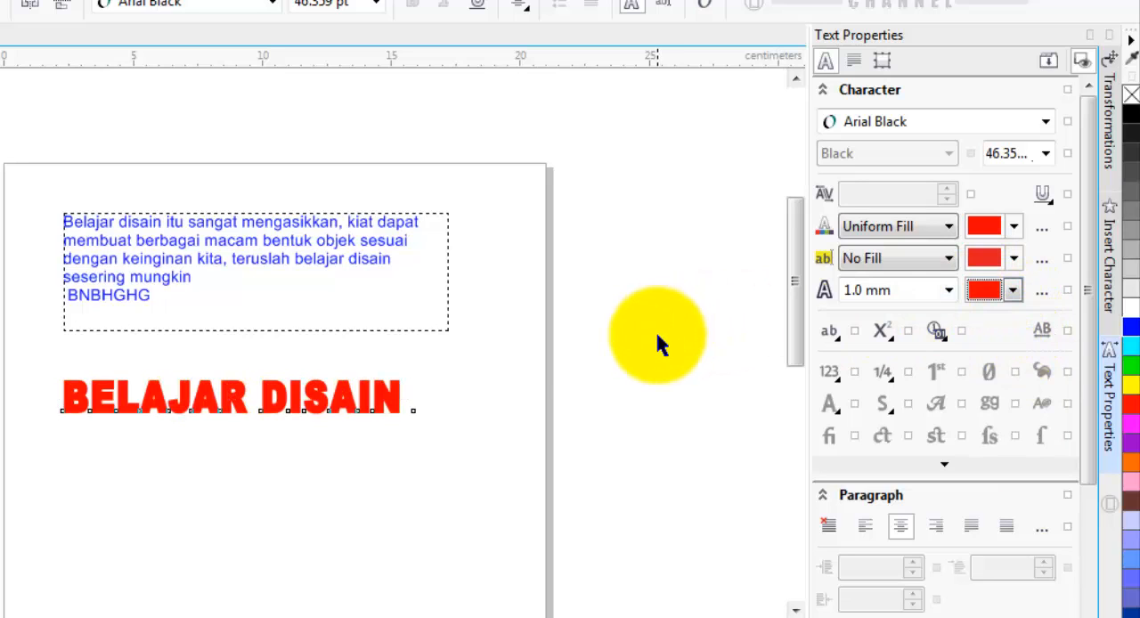
key("ctrl+z")
key("ctrl+z")
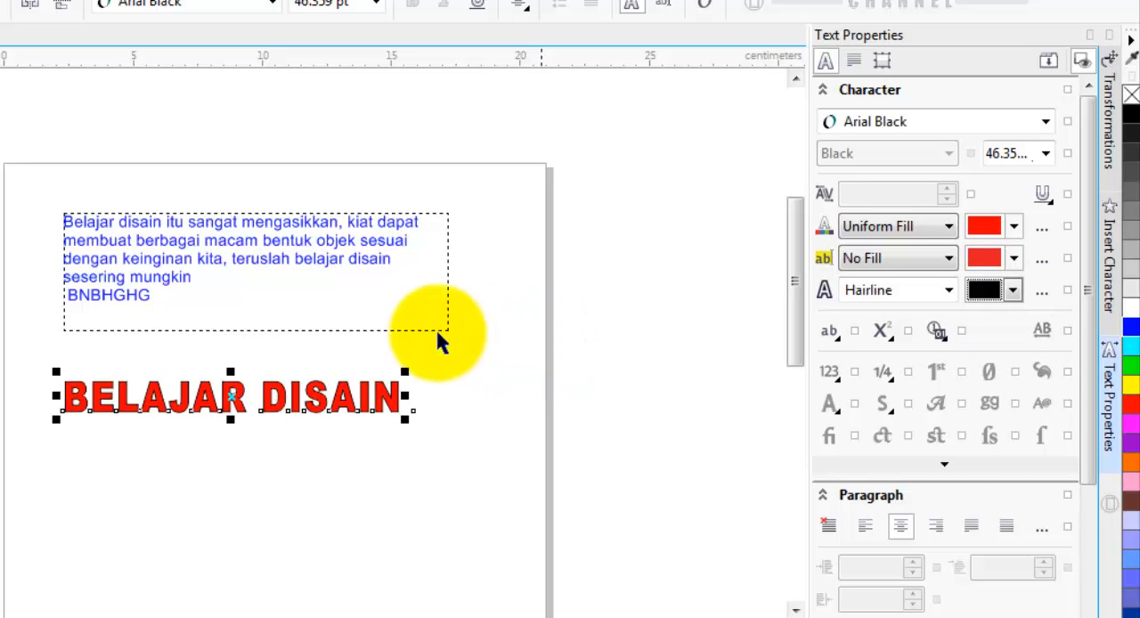
- Move the "BELAJAR DISAIN" heading to about X 9.65 cm, Y 20.97 cm, beneath the paragraph text
left_click_drag(230, 402, 256, 388)
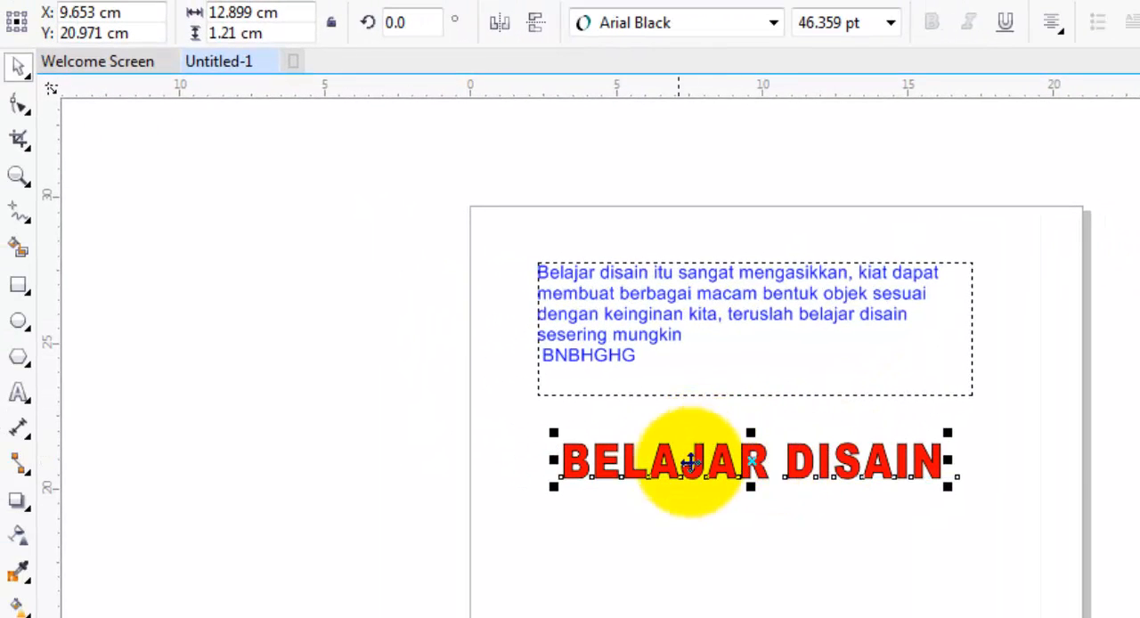
- Move the heading to about X 9.52 cm, Y 20.8 cm and widen its character spacing with the Shape tool to about 14 cm overall
left_click_drag(753, 461, 749, 465)
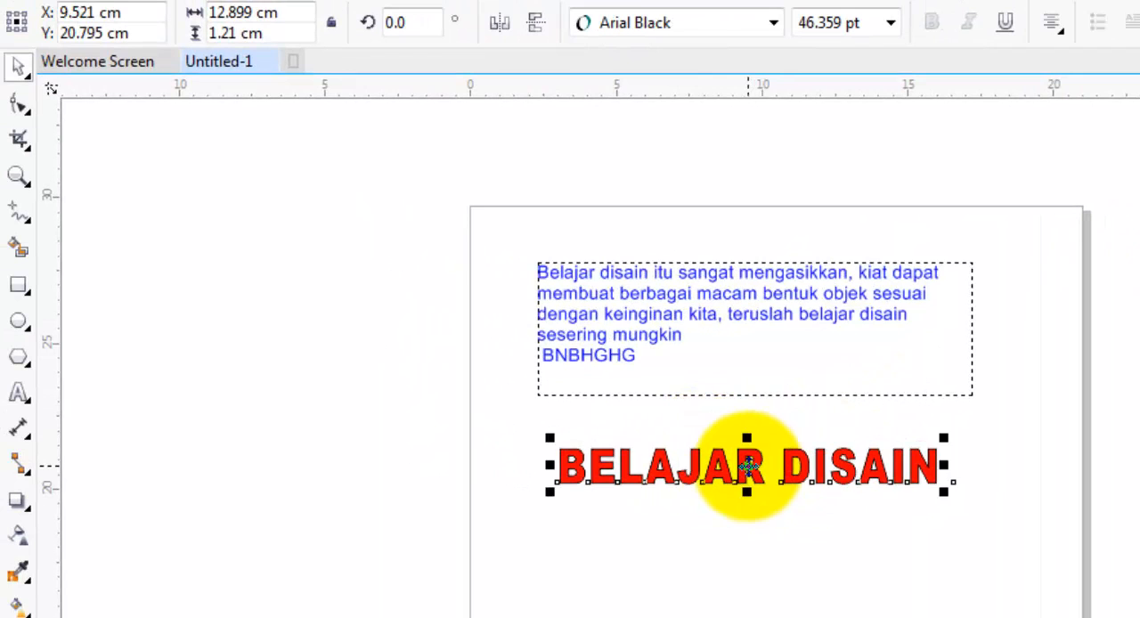
left_click(22, 107)
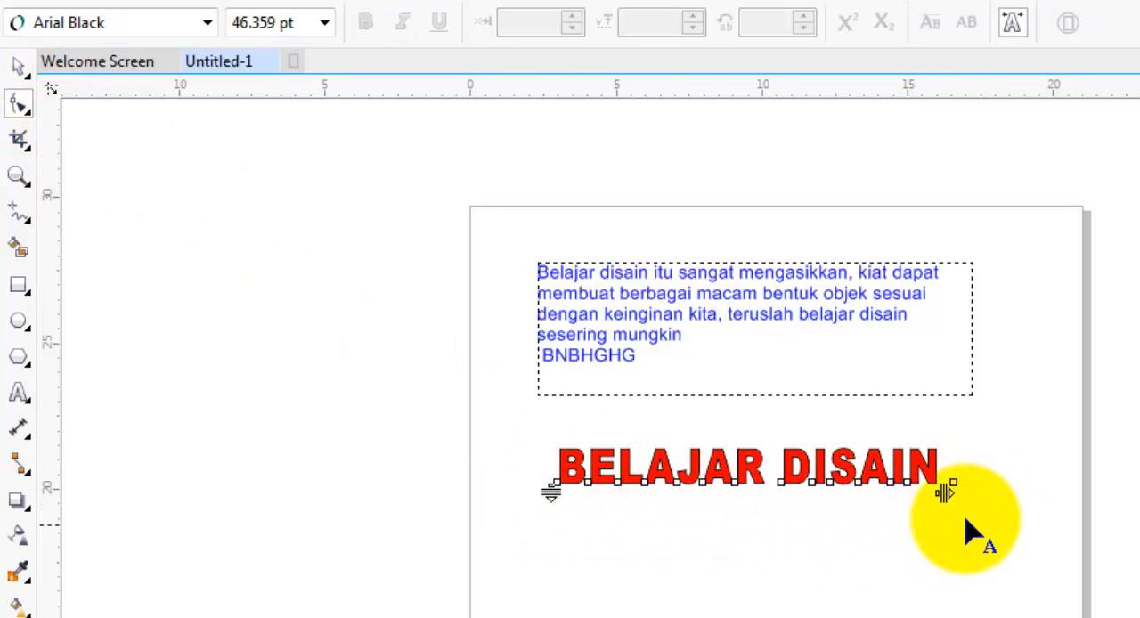
left_click_drag(946, 492, 968, 520)
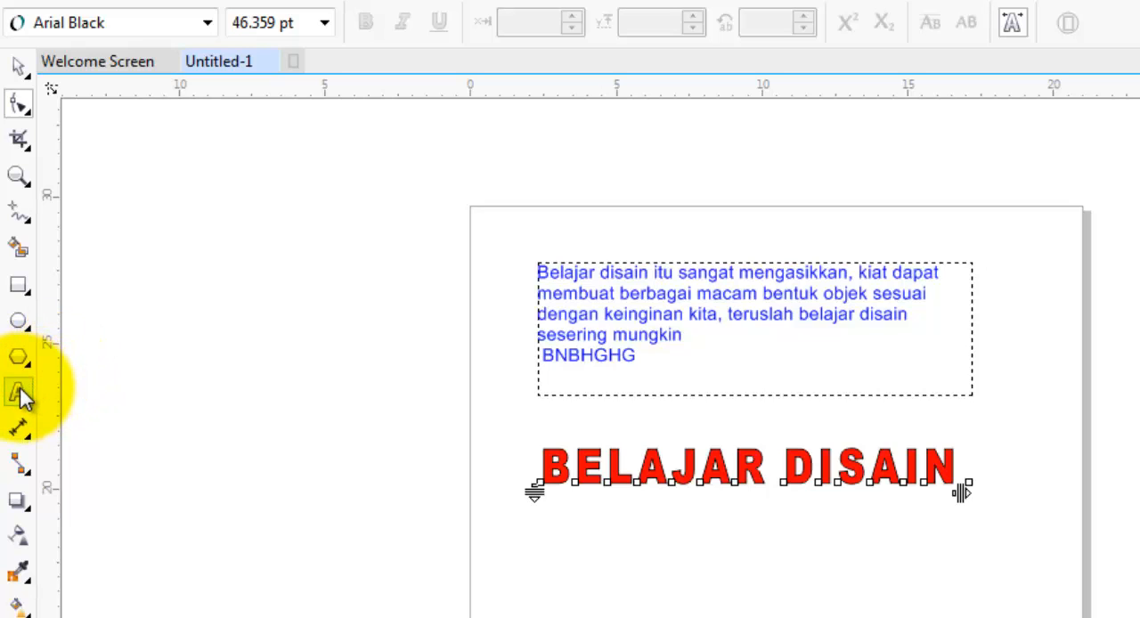
- Add a second line reading "ITU SANGAT ASIK" beneath "BELAJAR DISAIN" in the red heading
left_click(19, 393)
left_click(962, 481)
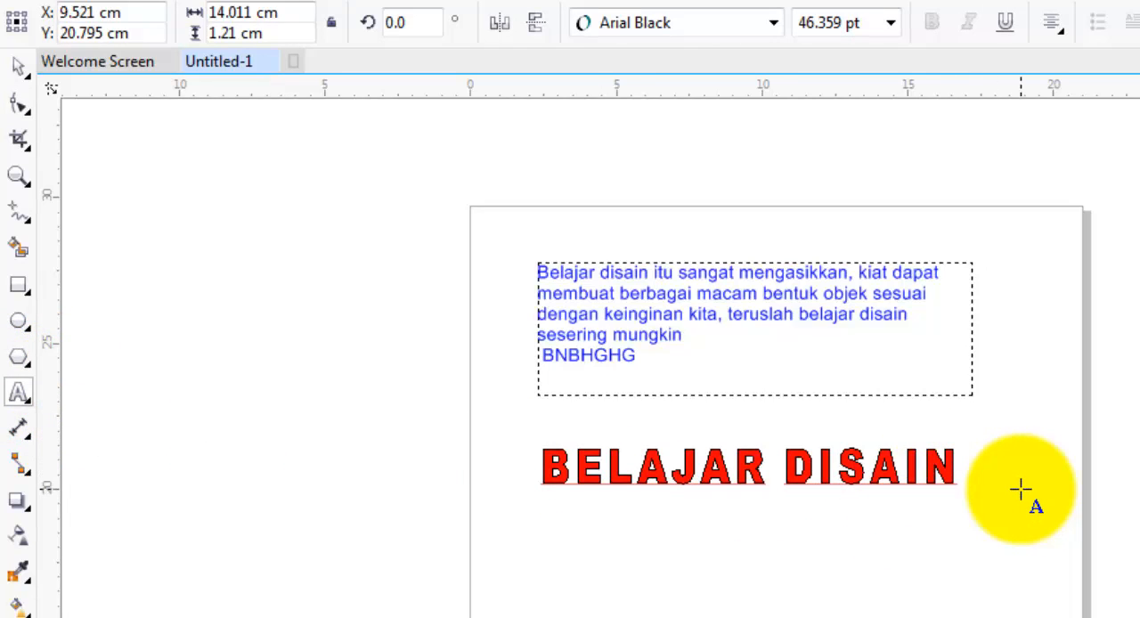
type("ITU ")
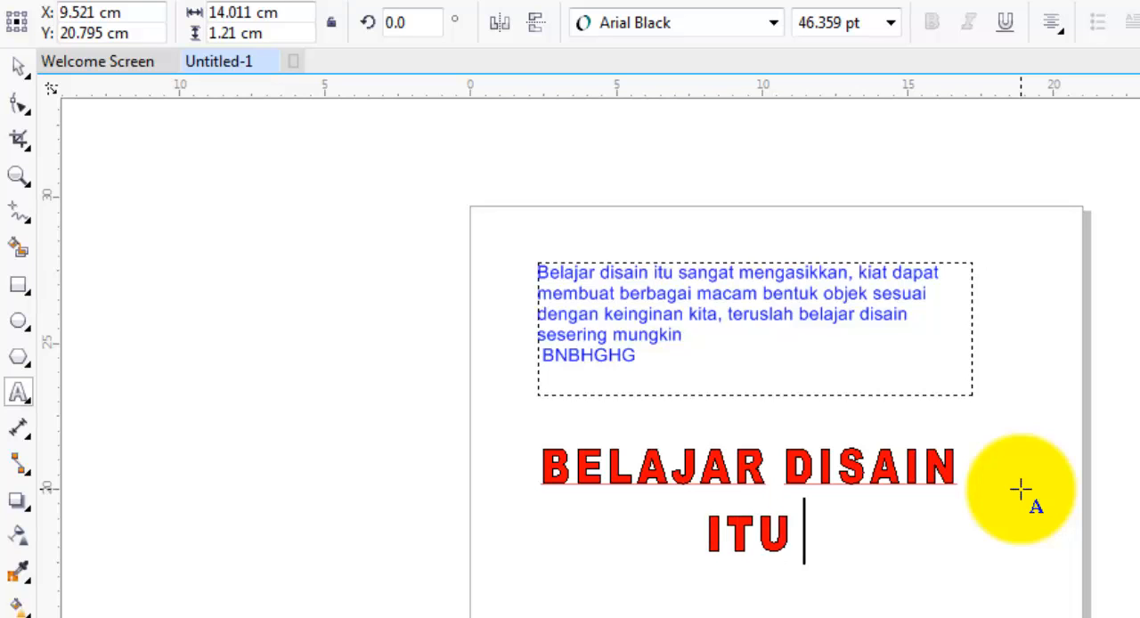
type("SANGAT A")
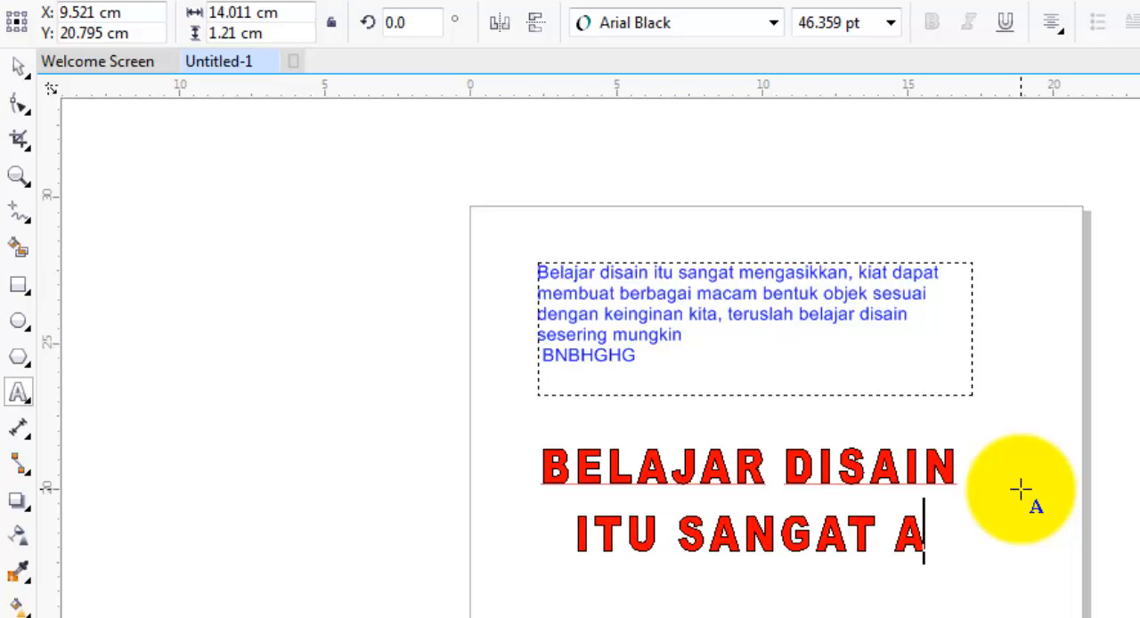
type("SIK")
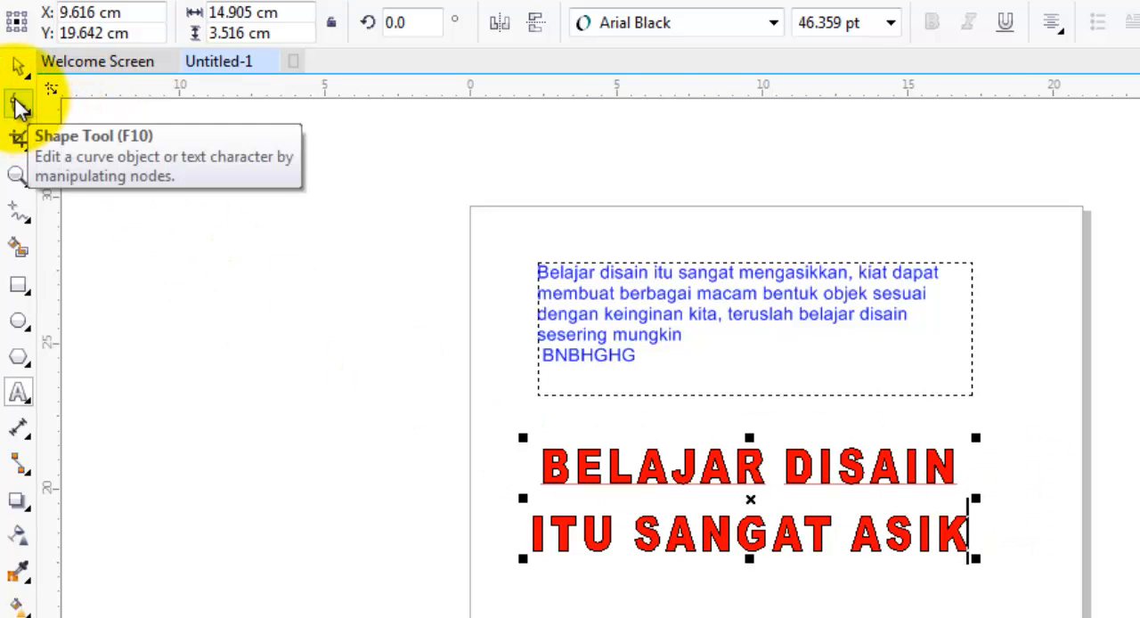
- Reduce the two-line heading's line spacing to about 67.4 % with the Shape tool, and tighten its character spacing slightly
left_click(20, 105)
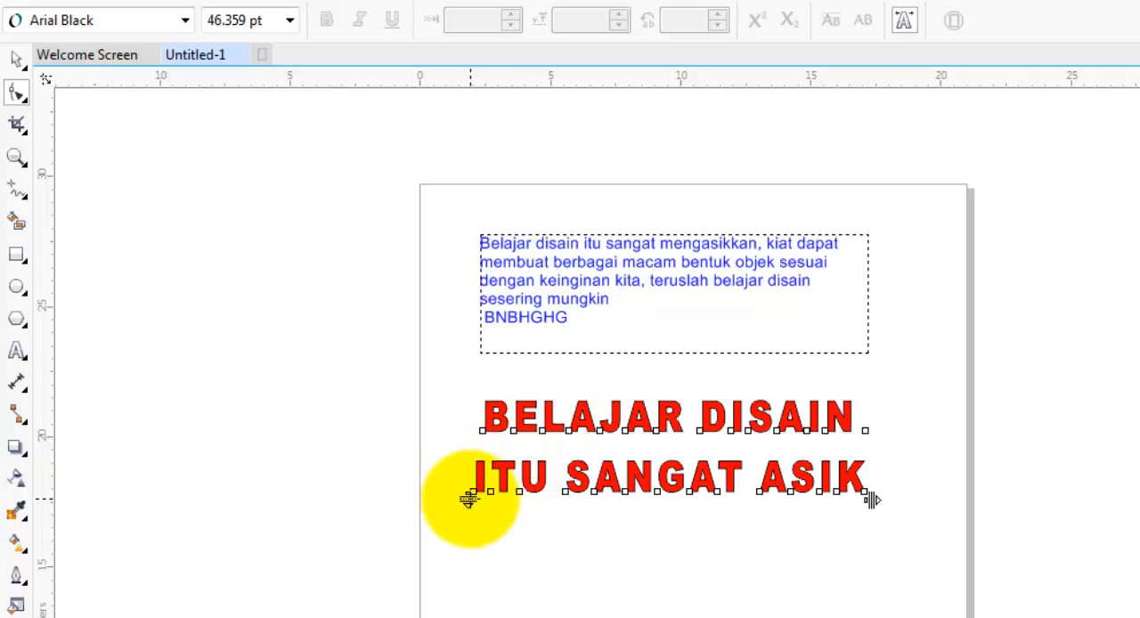
left_click_drag(470, 500, 472, 459)
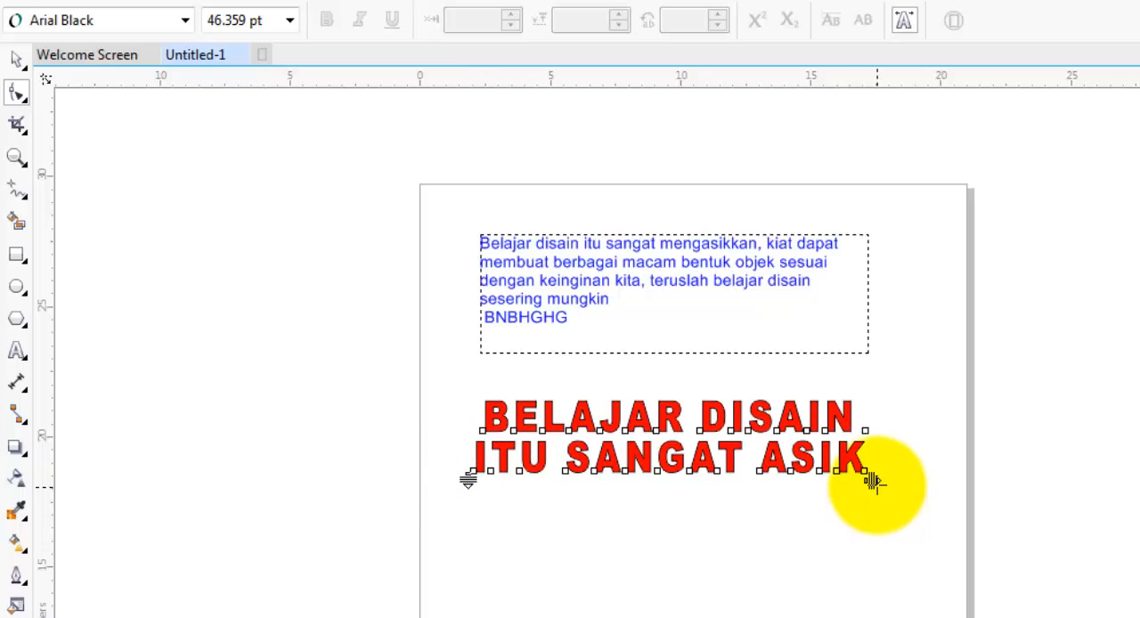
left_click_drag(872, 481, 827, 484)
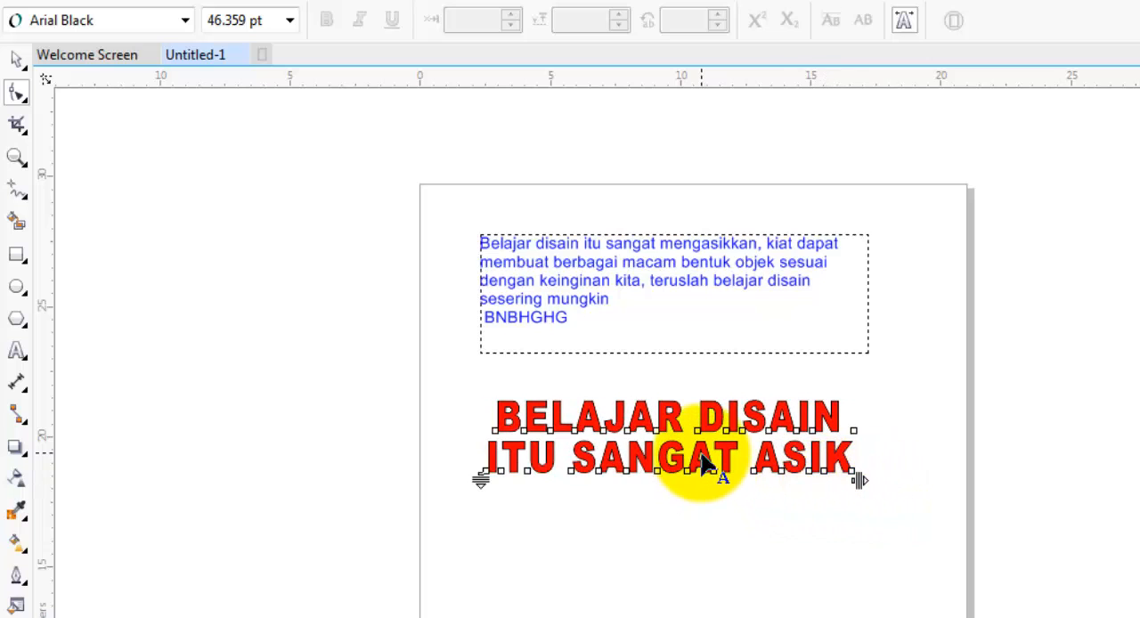
- Reposition single letters of "BELAJAR" by their nodes: raise B about 25 %, shift E left about 33 %, L up-left and the first A left about 91 %
scroll(713, 458, "up", 2)
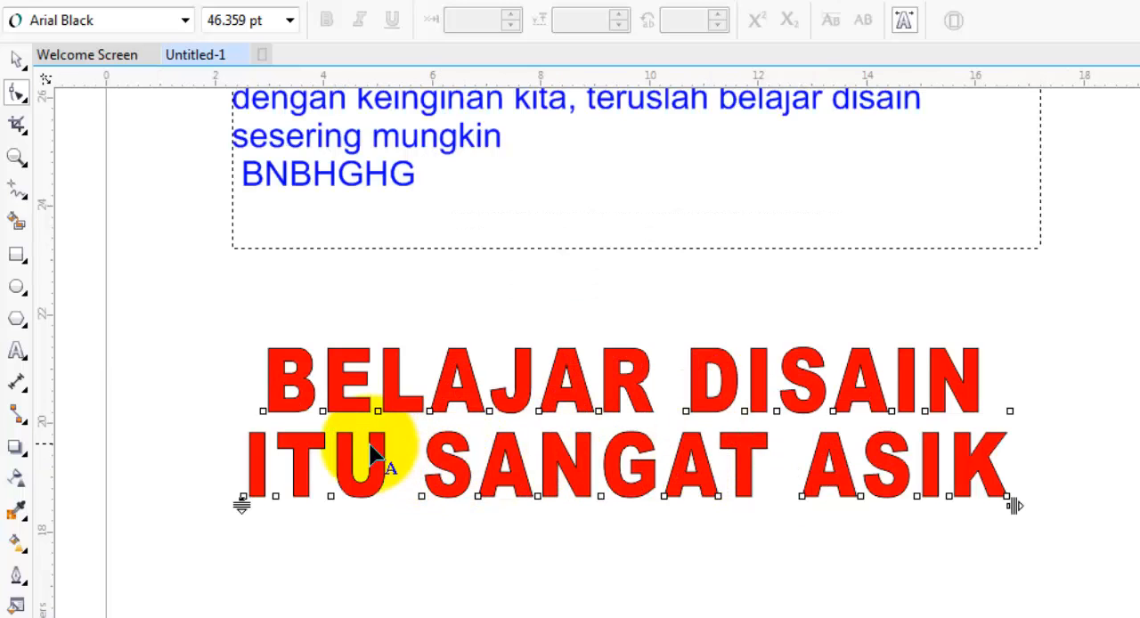
left_click(263, 413)
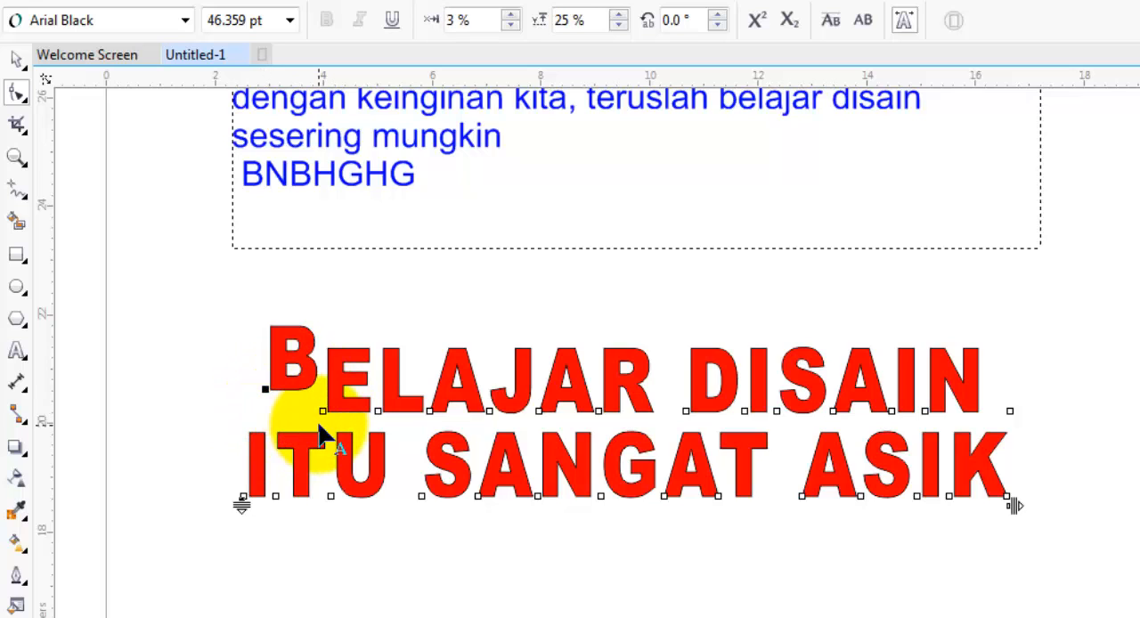
left_click_drag(322, 413, 305, 410)
left_click_drag(299, 411, 301, 412)
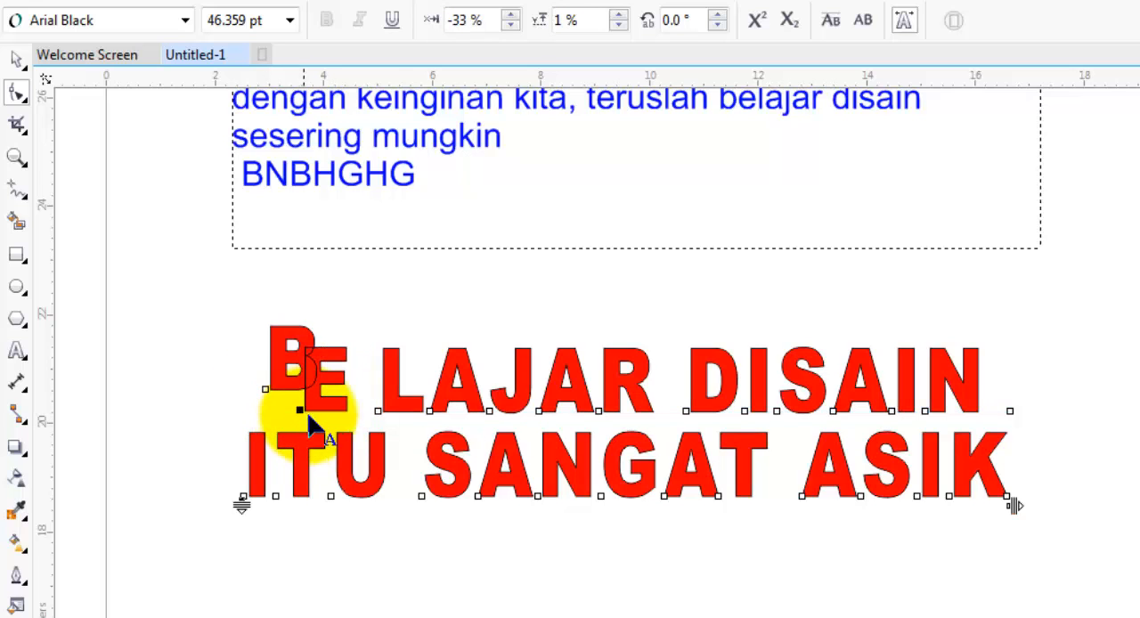
left_click_drag(381, 414, 344, 378)
left_click_drag(430, 413, 367, 410)
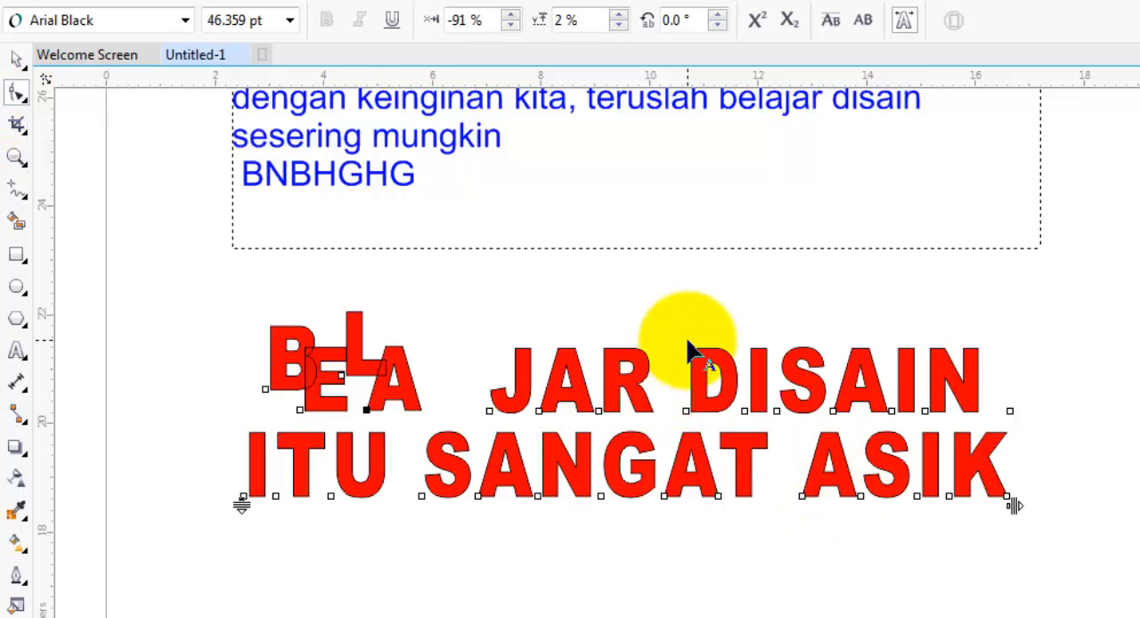
- Increase the blue paragraph text's line spacing to about 127.3 % with the Shape tool, tighten its character spacing, and deselect it
scroll(686, 347, "down", 2)
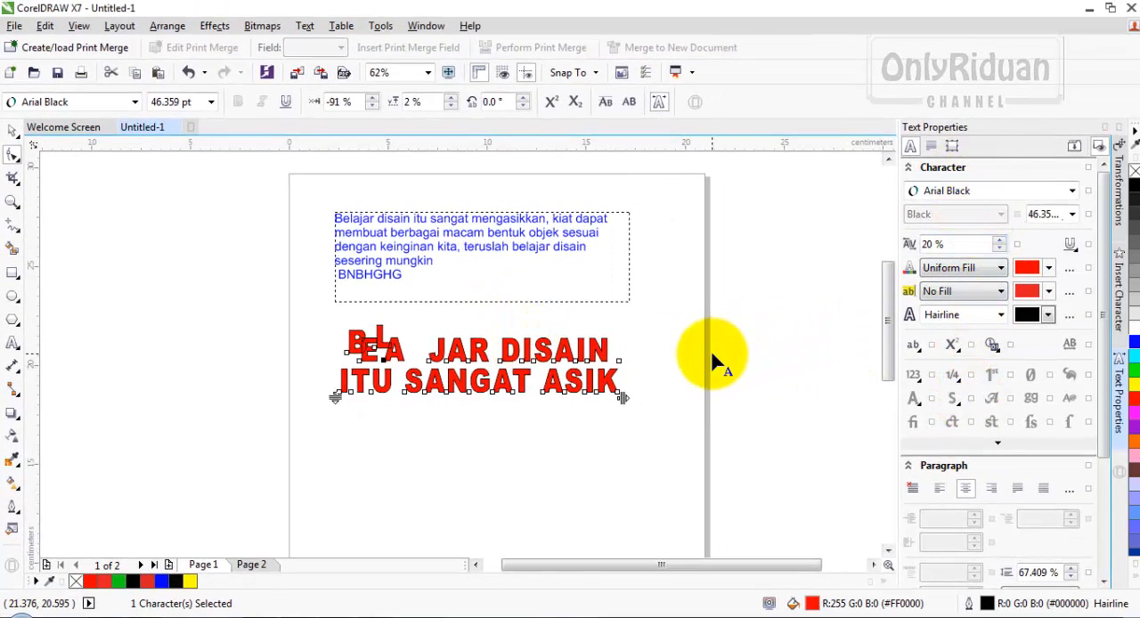
left_click(413, 247)
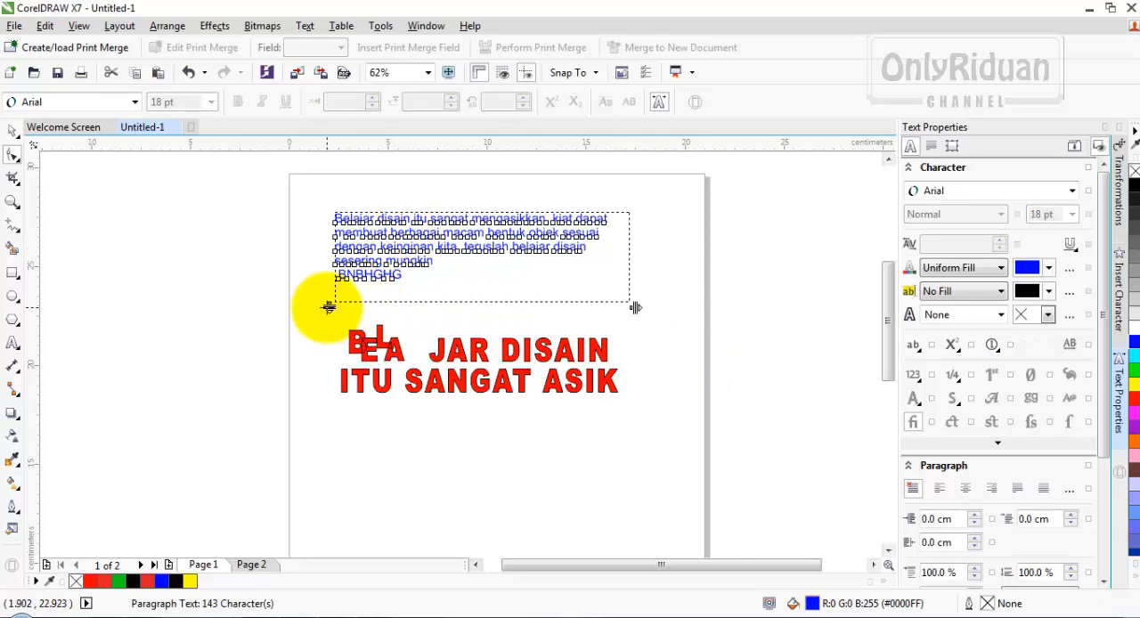
mouse_move(327, 310)
left_mouse_down()
mouse_move(328, 325)
mouse_move(330, 299)
mouse_move(407, 318)
mouse_move(330, 306)
mouse_move(326, 334)
mouse_move(326, 300)
mouse_move(329, 331)
left_mouse_up()
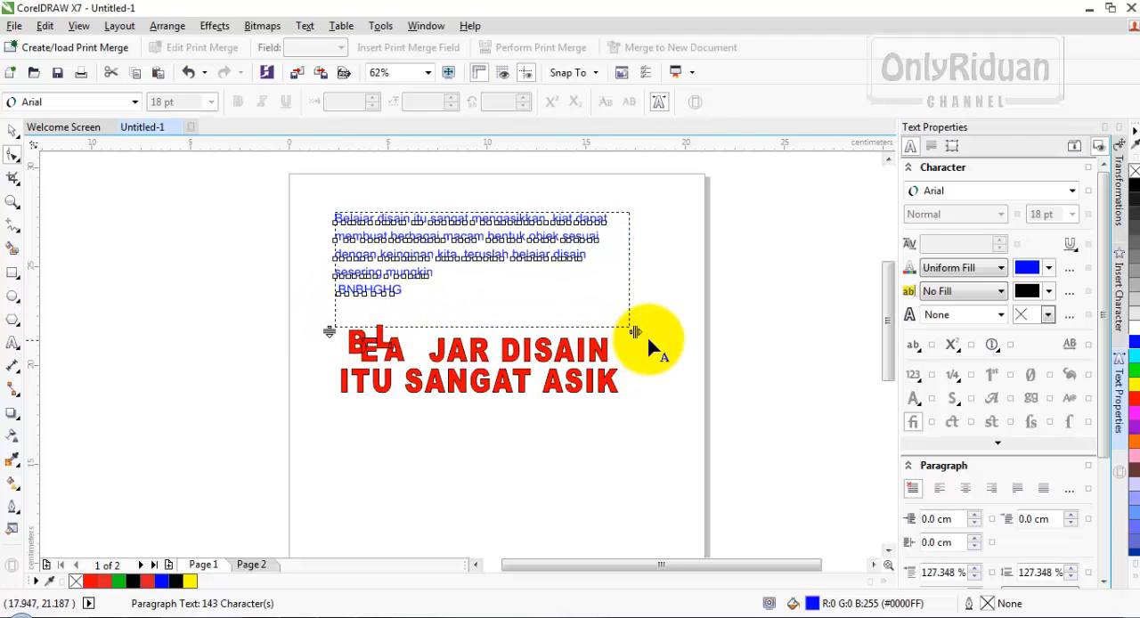
mouse_move(634, 331)
left_mouse_down()
mouse_move(521, 329)
mouse_move(615, 327)
left_mouse_up()
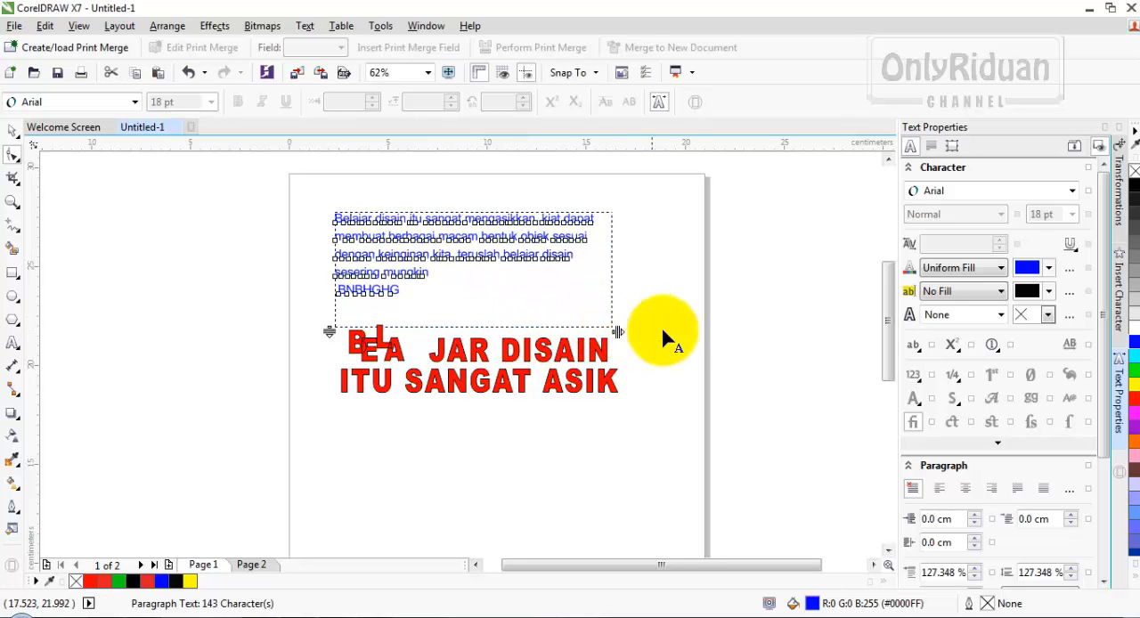
left_click(13, 132)
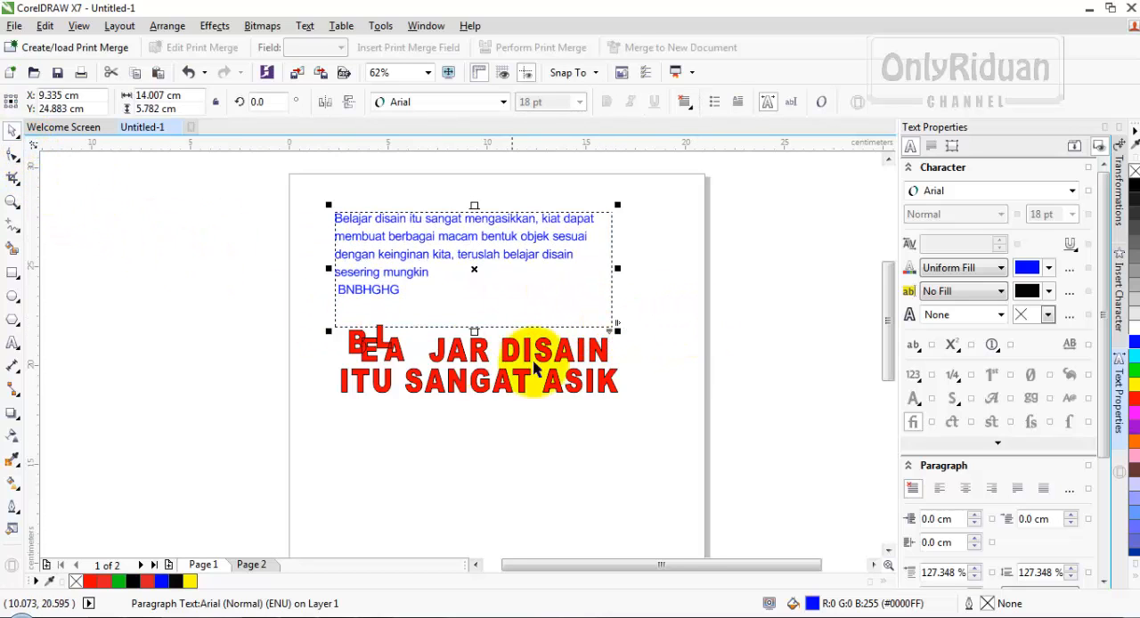
left_click(669, 399)
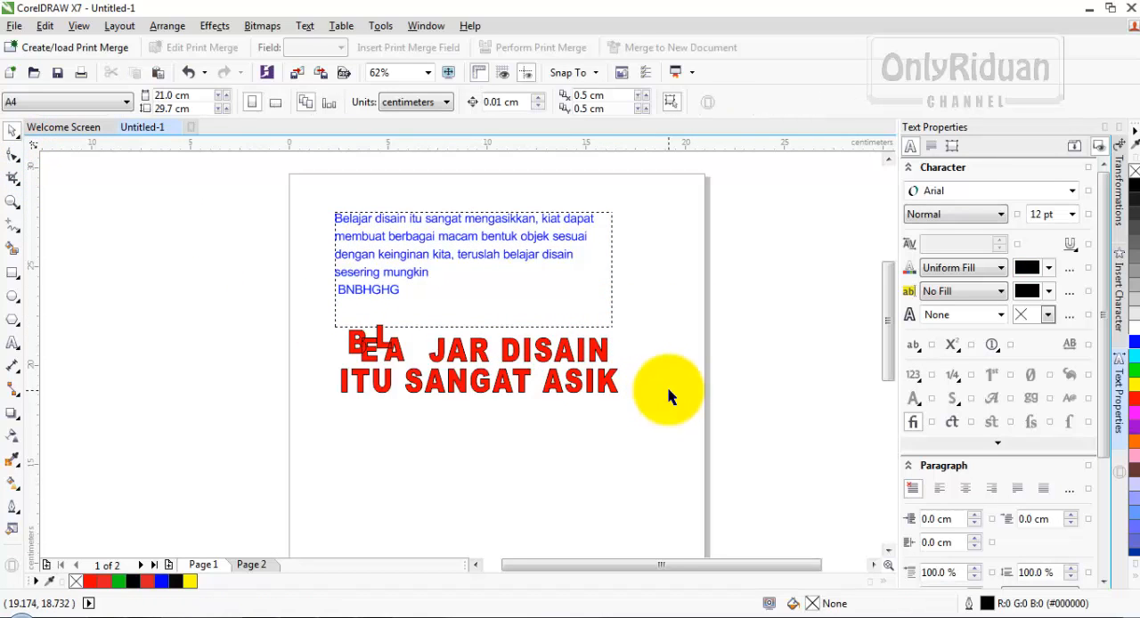